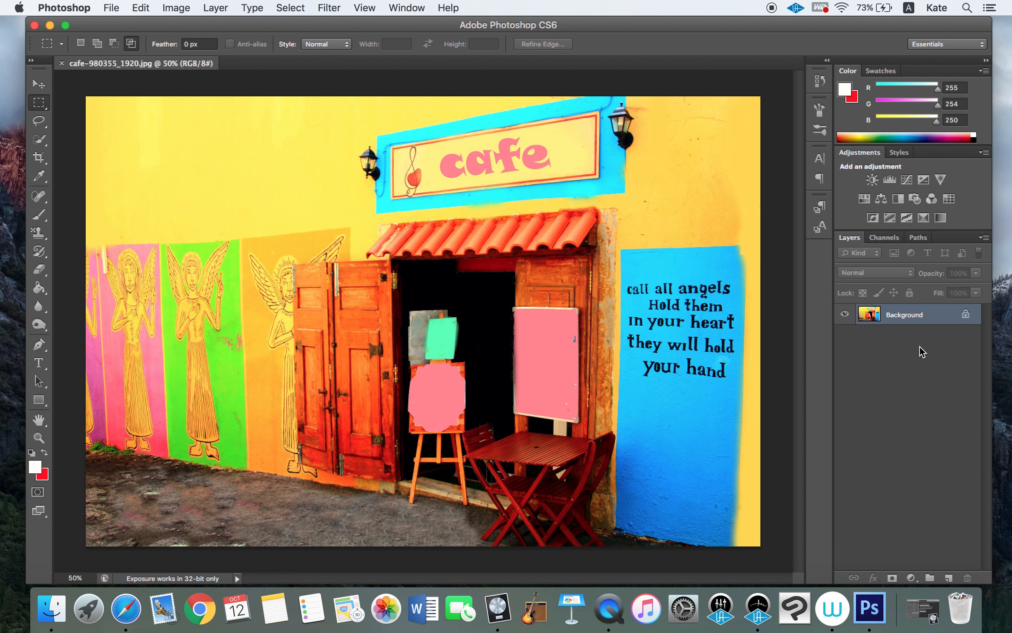
Duplicate the Background layer and hide the original Background
key(super+j)
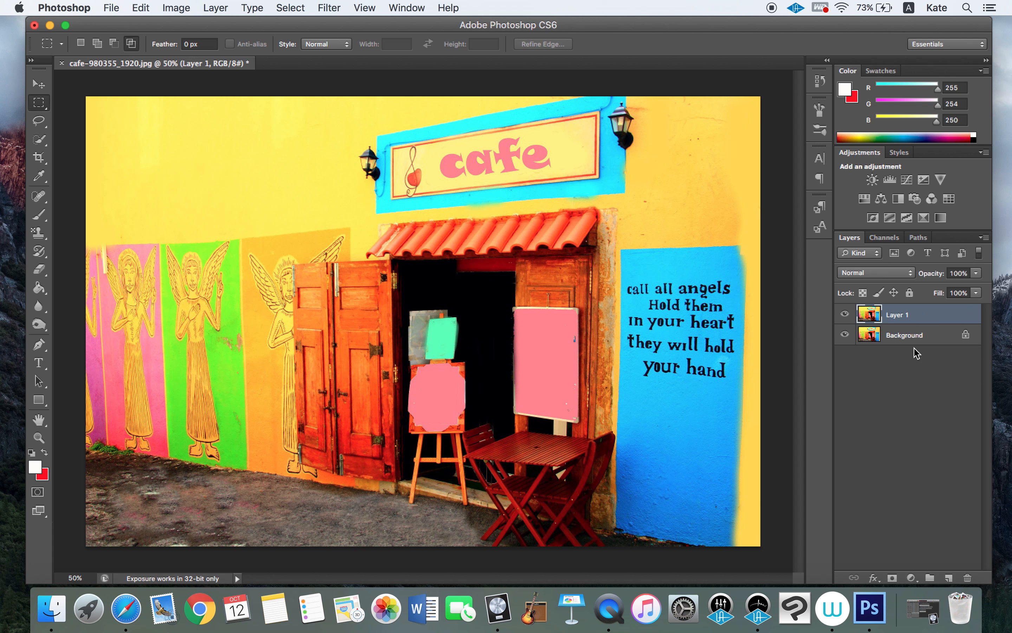
click(845, 335)
Select the café doorway and sign with the Rectangular Marquee and copy the area to a new layer
click(40, 109)
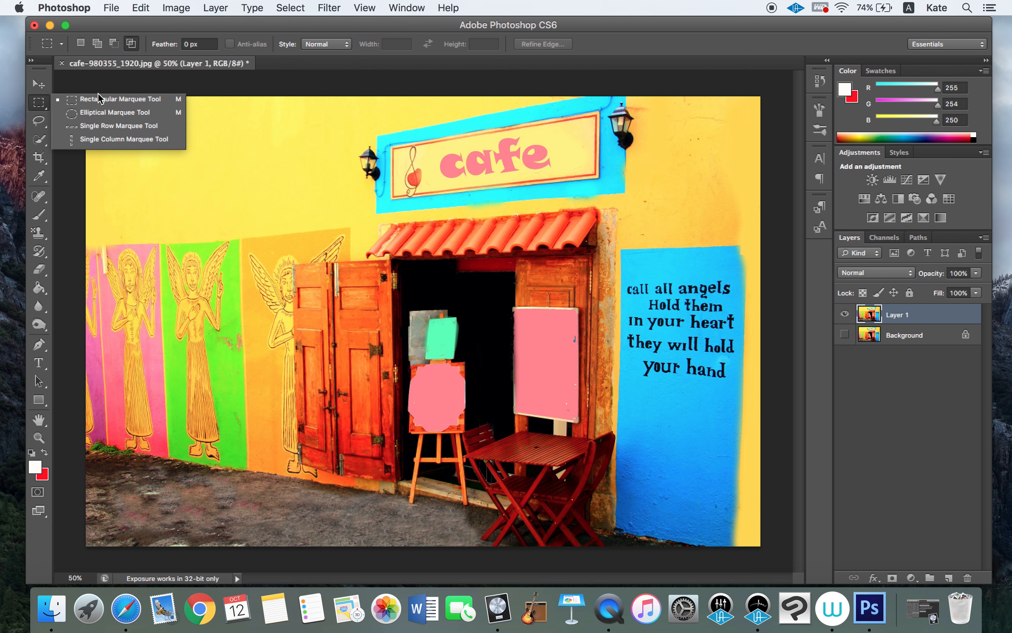
click(114, 104)
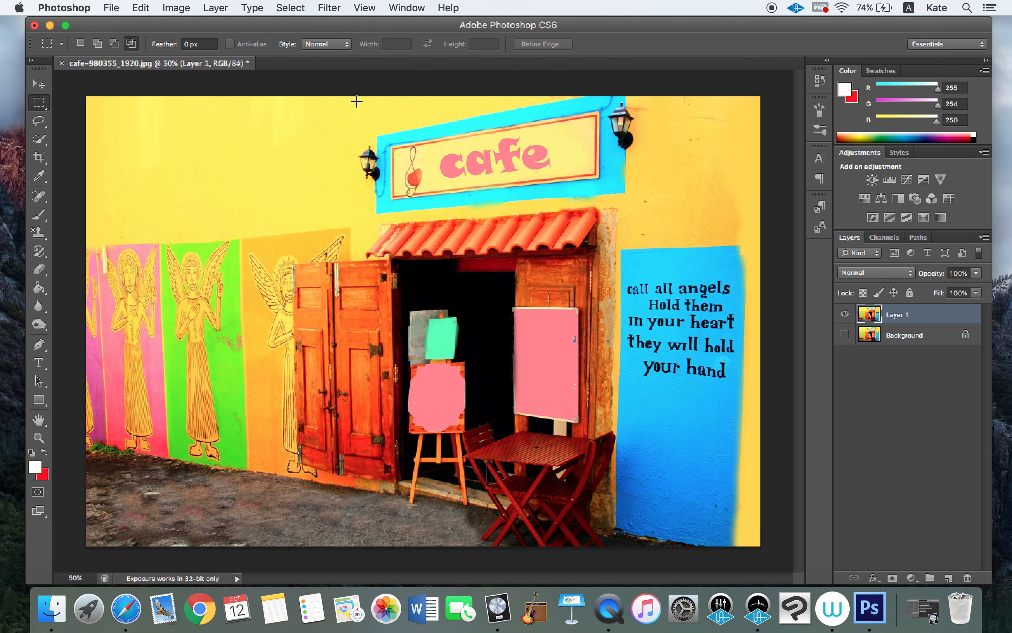
drag(352, 101, 617, 544)
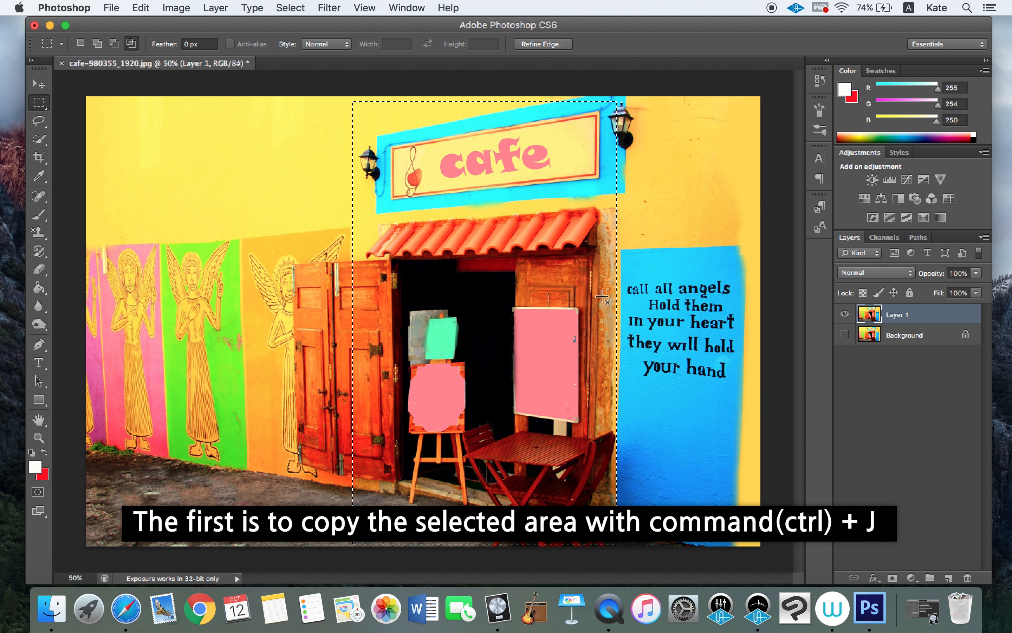
key(super+j)
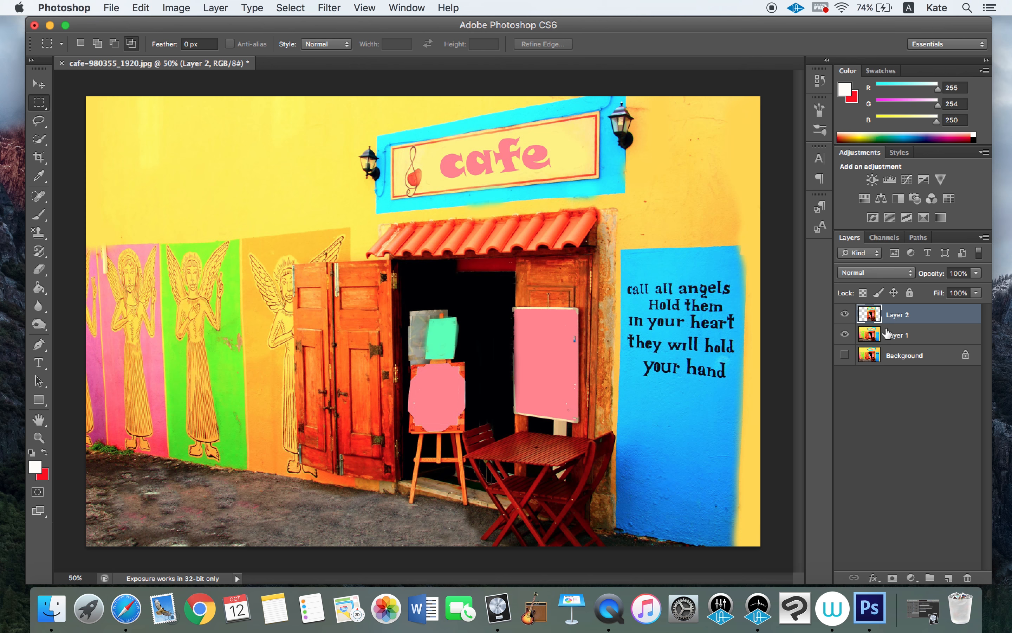
Hide Layer 1 and shift the copied café cut-out slightly to the left with the Move tool
click(845, 335)
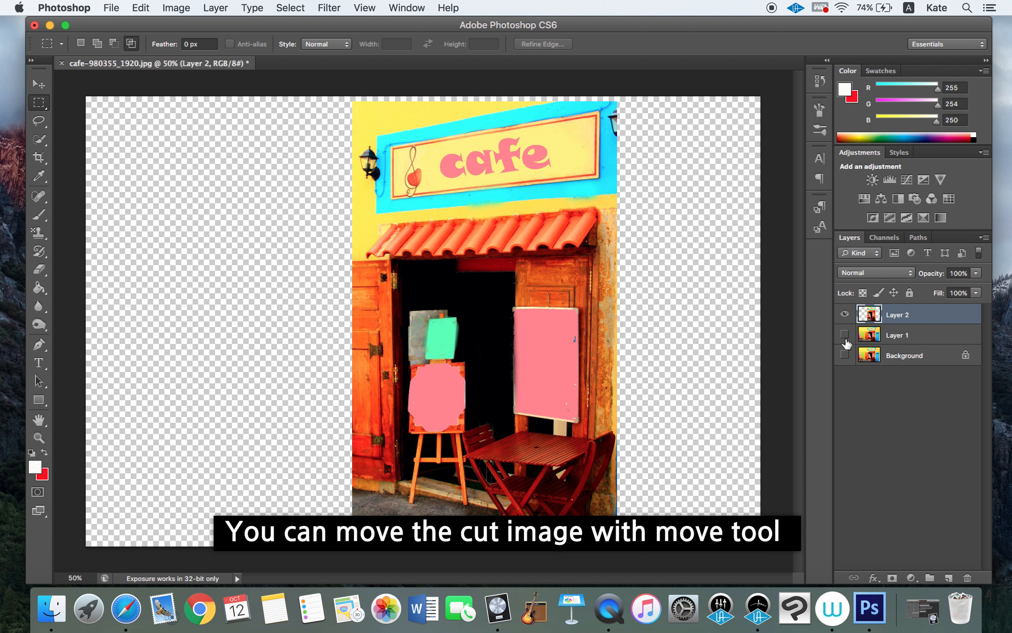
click(44, 86)
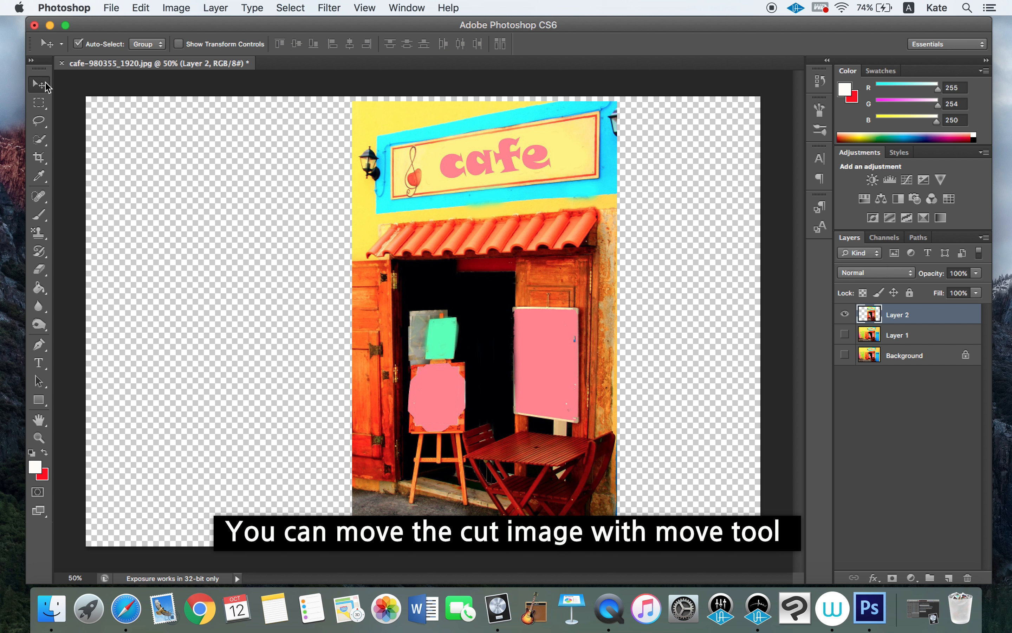
drag(468, 311, 413, 310)
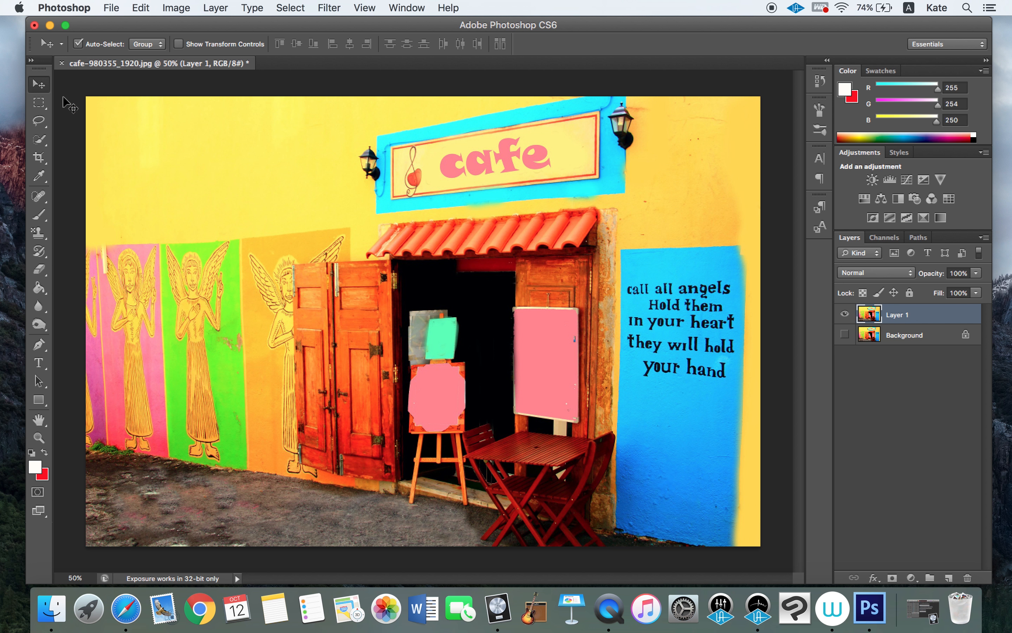
Delete everything outside a rectangular selection around the café front on Layer 1 by inverting the selection
click(38, 103)
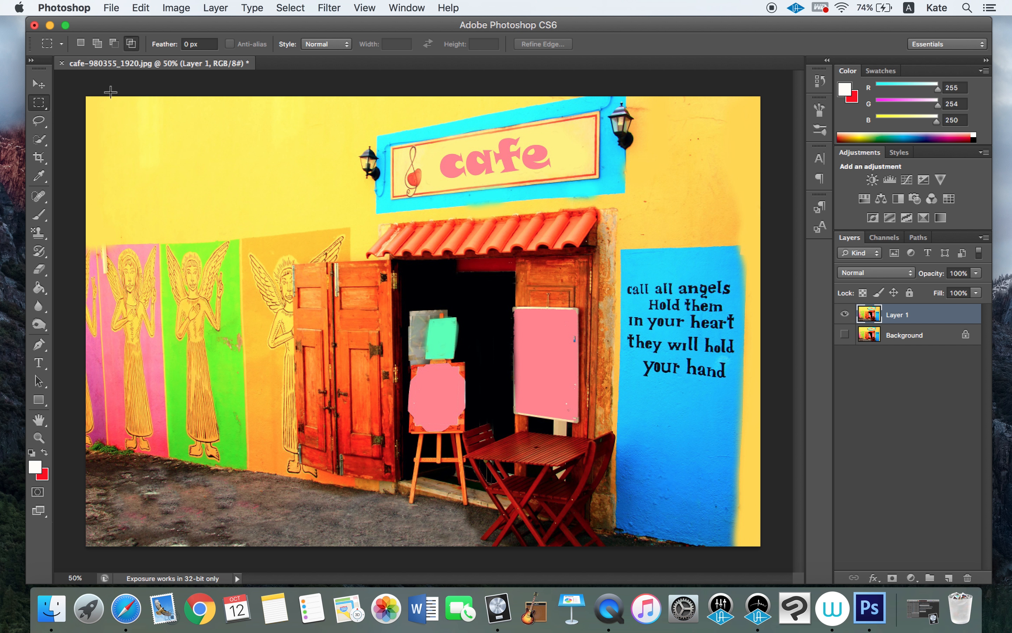
click(101, 98)
drag(374, 121, 614, 540)
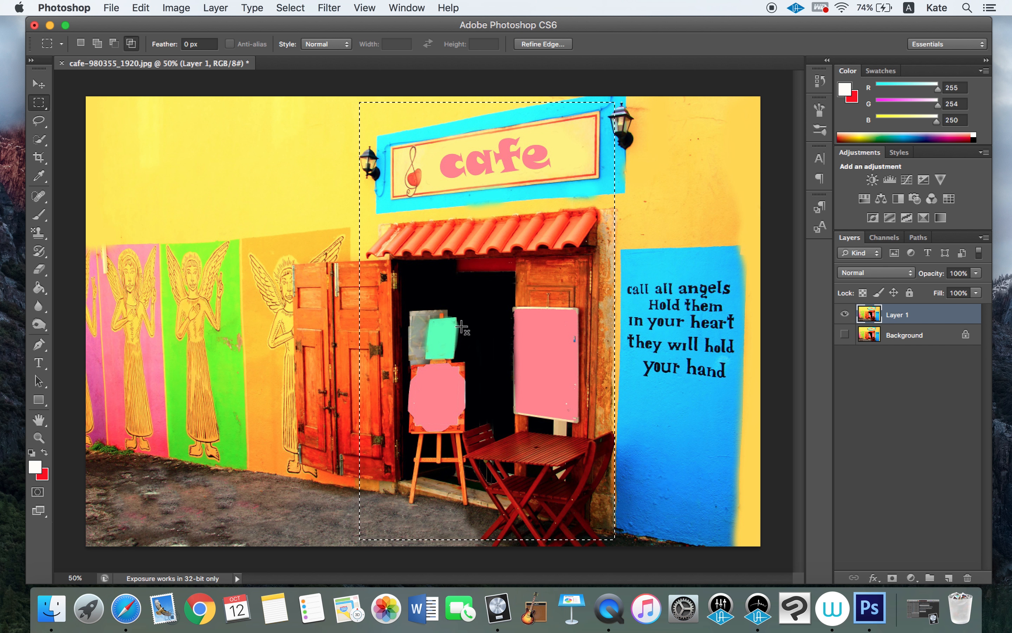
click(293, 5)
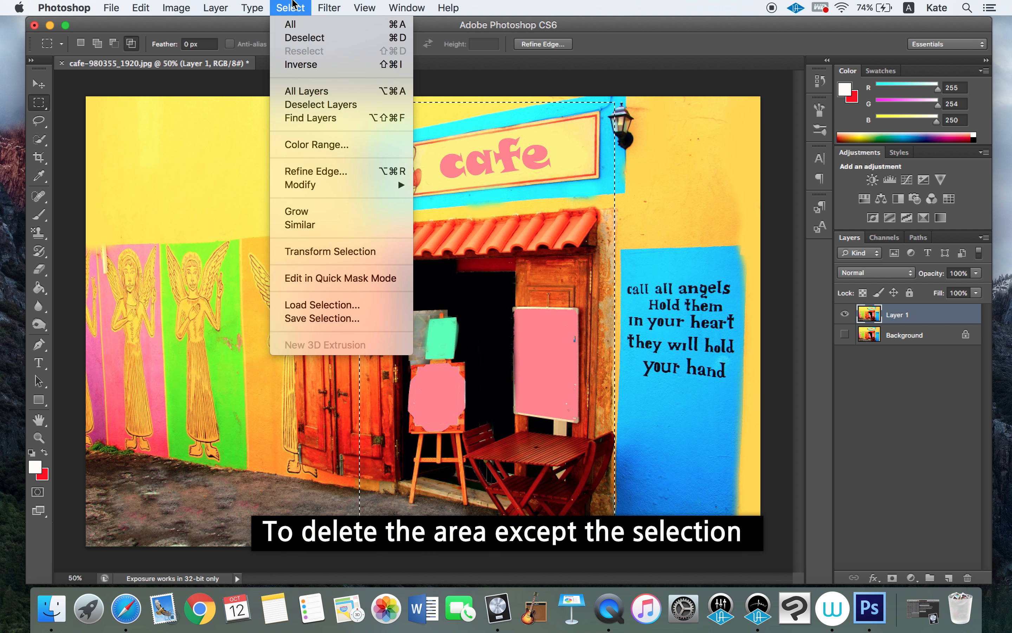
click(295, 64)
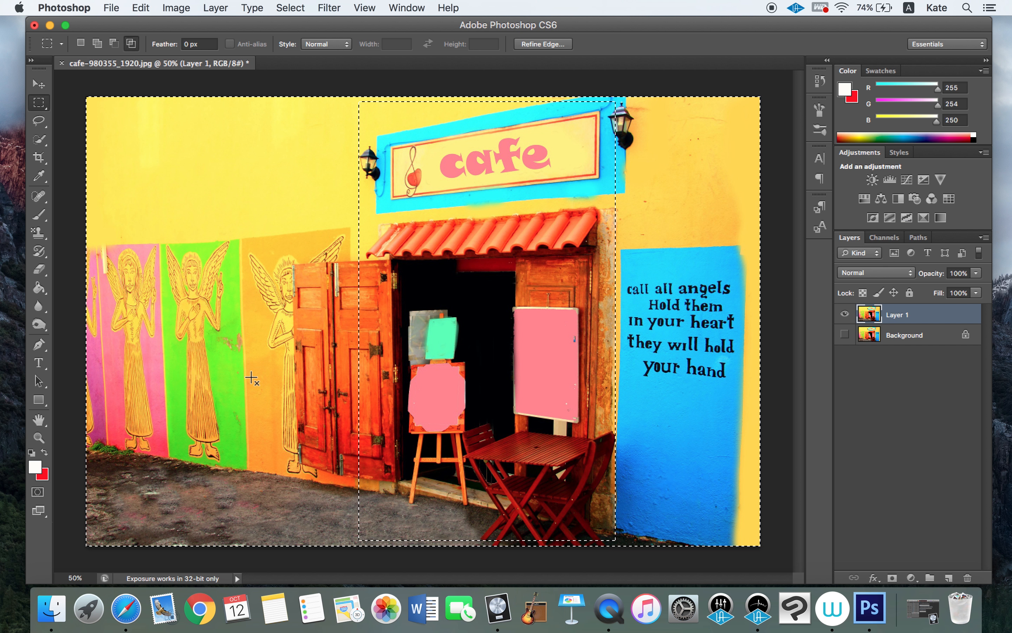
key(Delete)
Show the Background layer, merge Layer 1 down into it and clear the selection
click(845, 337)
key(ctrl+e)
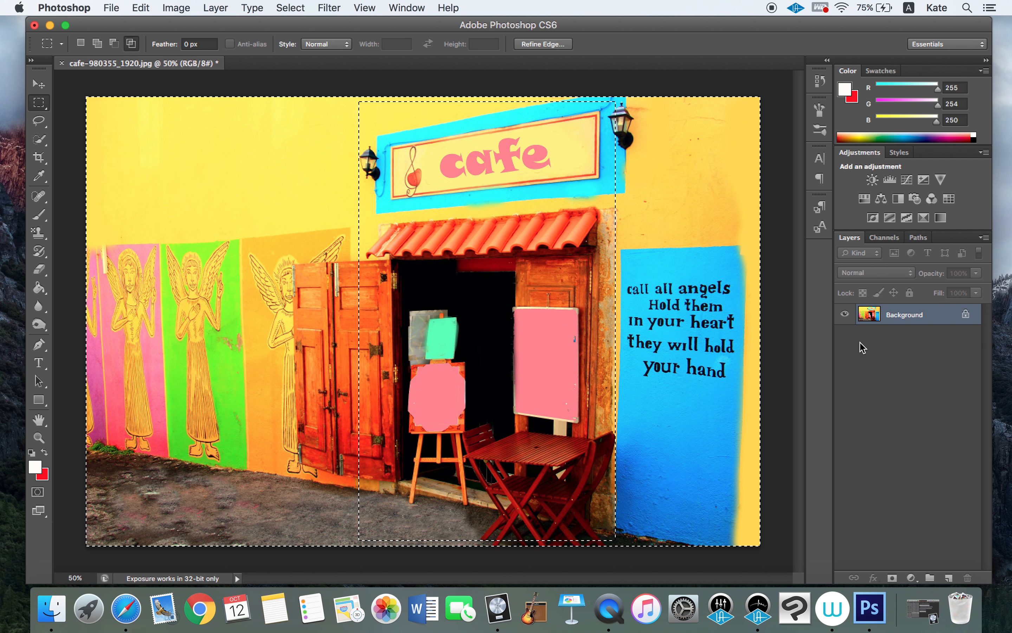
key(ctrl+d)
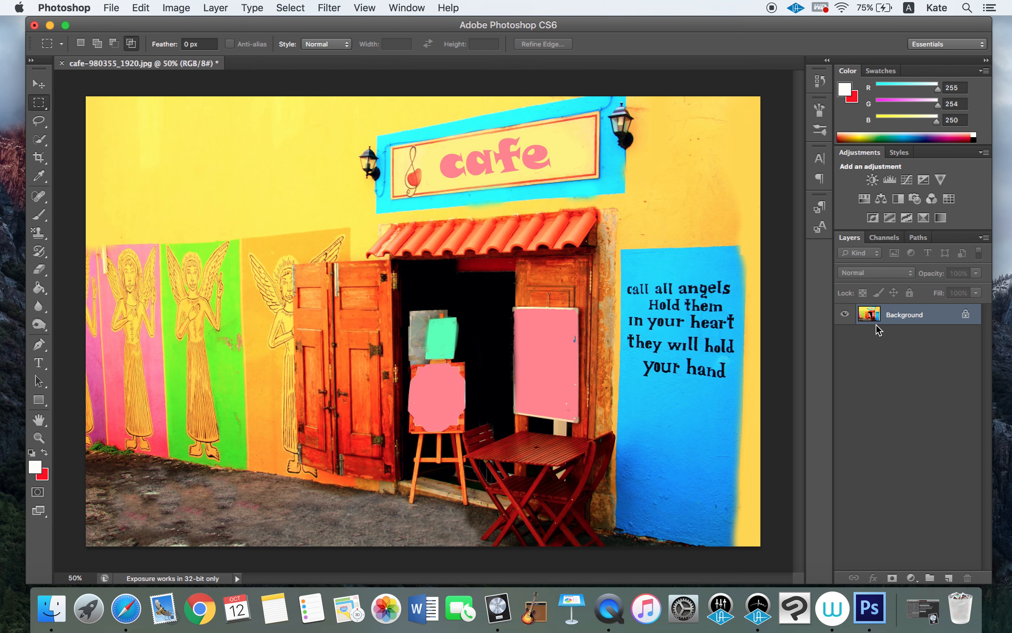
Make a fresh copy of the merged Background on its own layer and hide the Background
key(super+j)
click(845, 333)
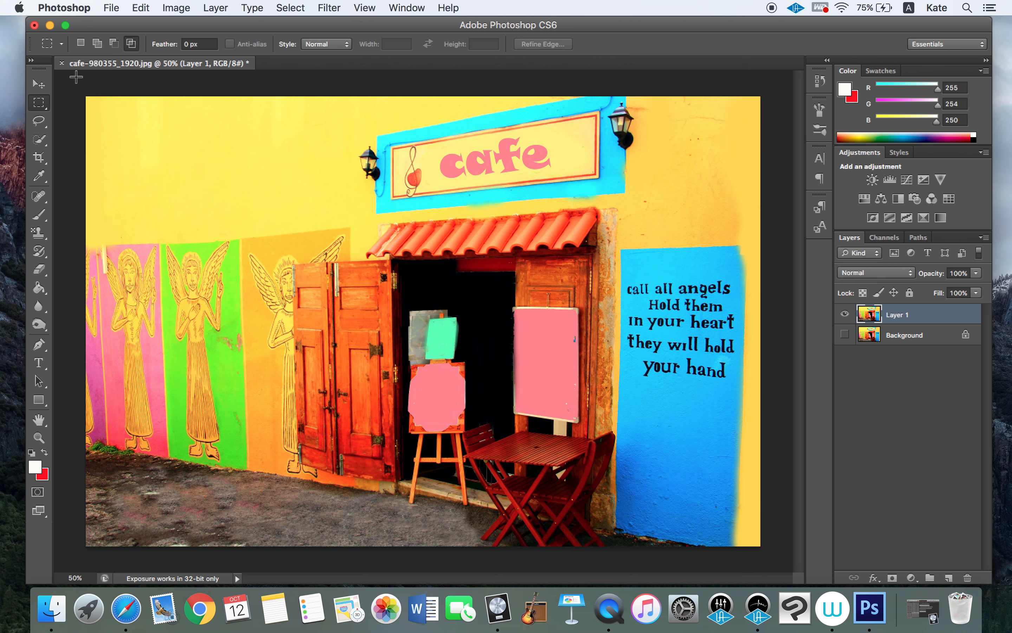
Try isolating the café entrance by copying a tall elliptical selection to a new layer and hiding Layer 1
right_click(37, 108)
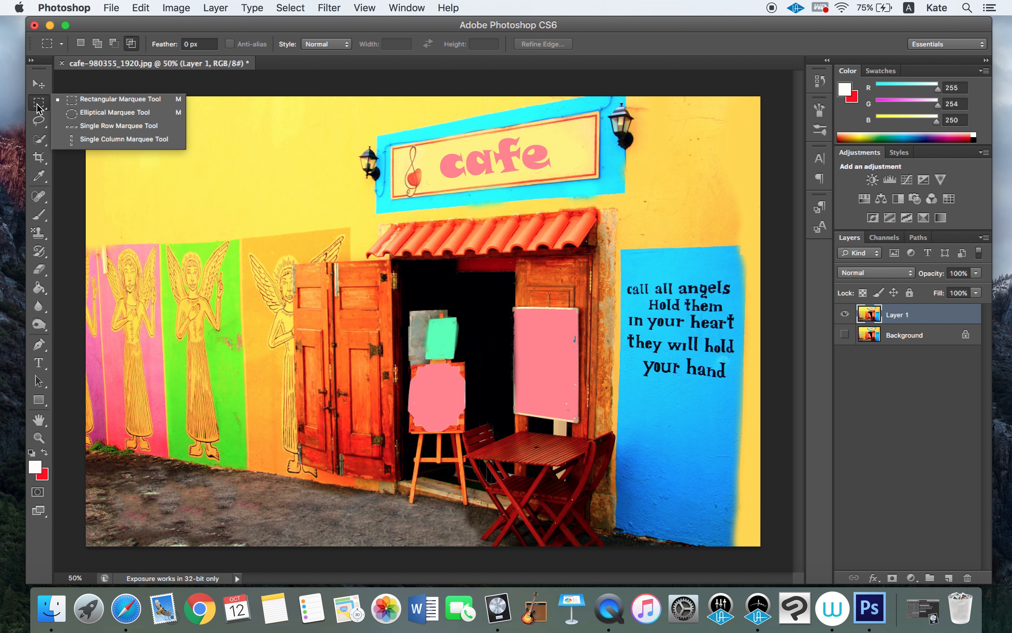
click(89, 119)
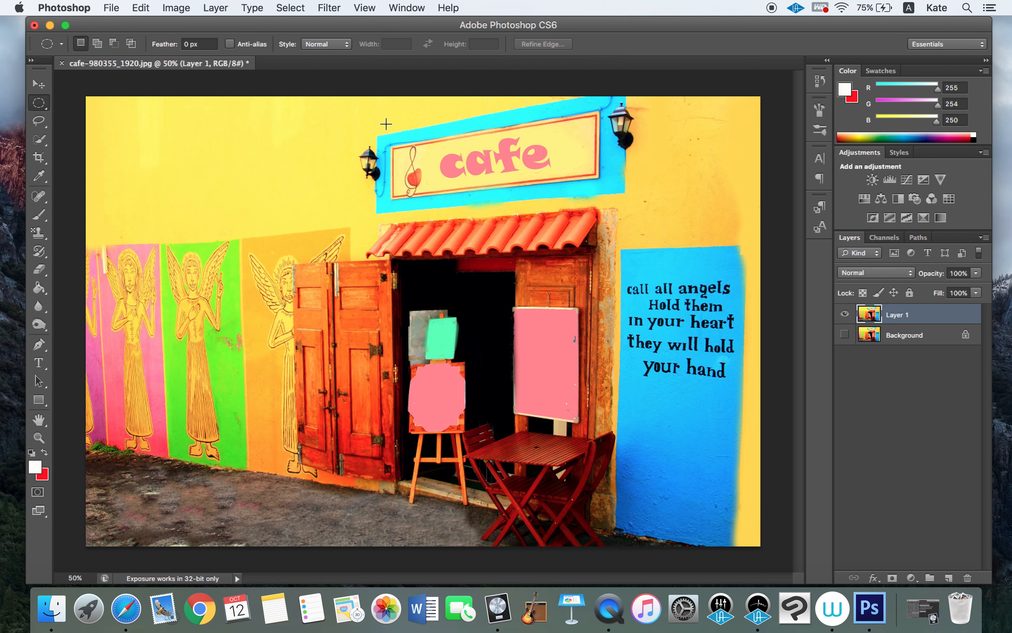
drag(377, 121, 617, 518)
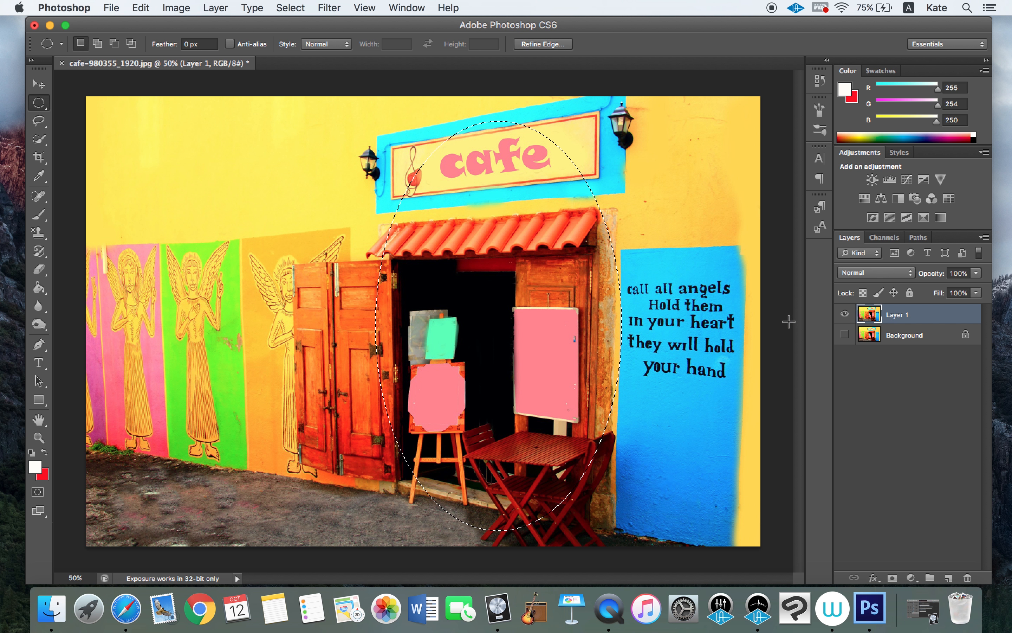
key(super+j)
click(845, 334)
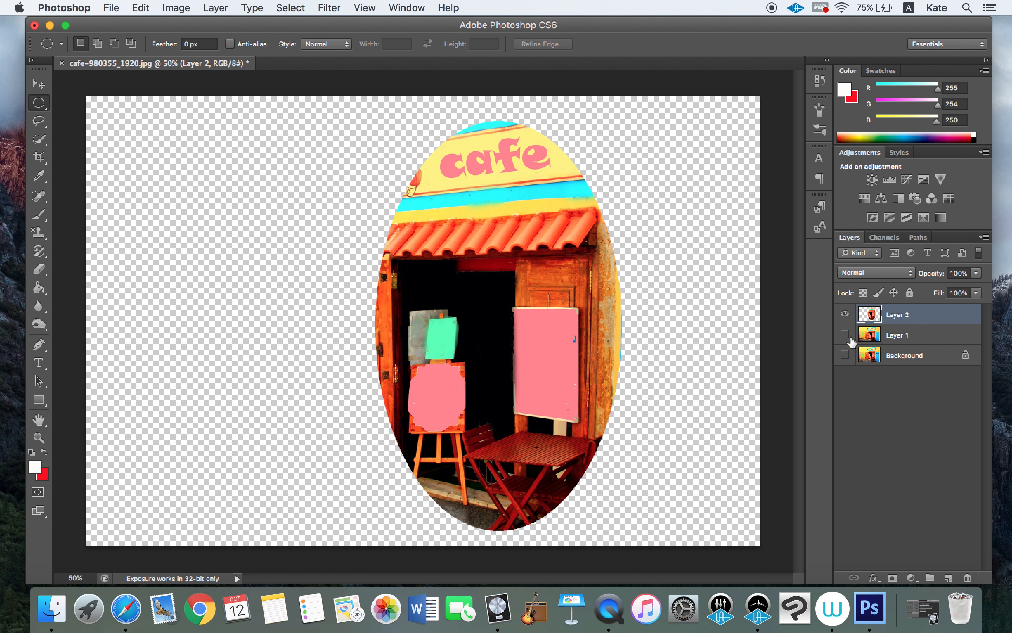
key(super+z)
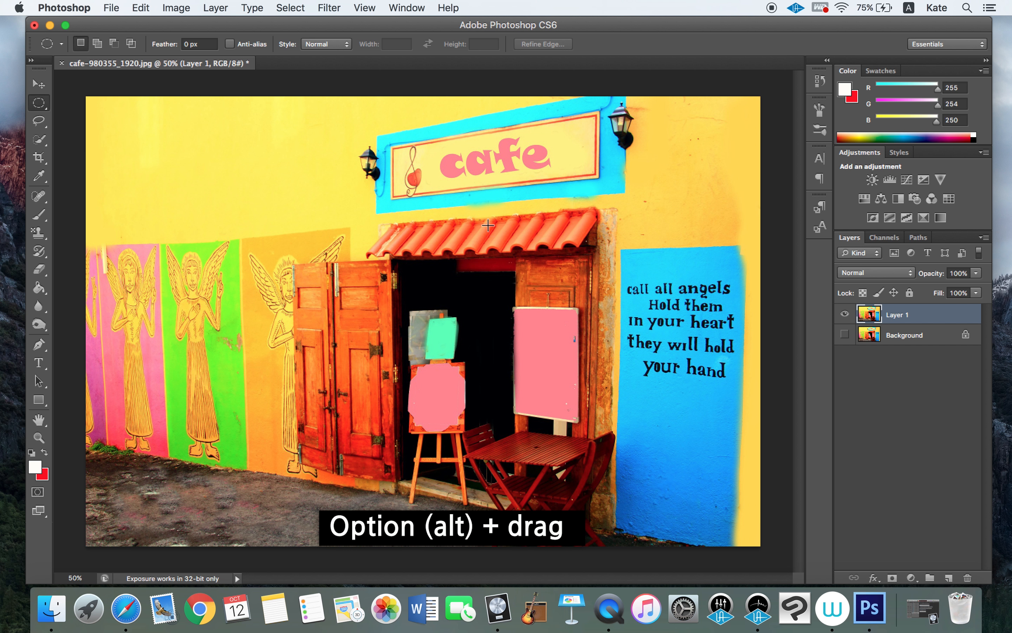
Try an elliptical selection drawn outward from its center on the tiled roof, and deselect it
drag(488, 226, 551, 347)
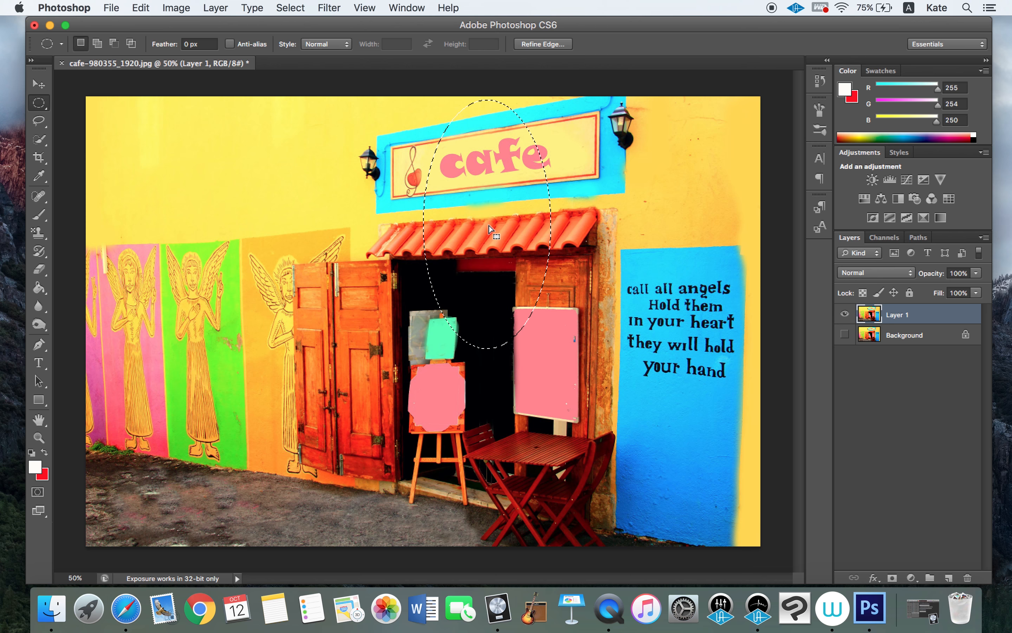
key(super+d)
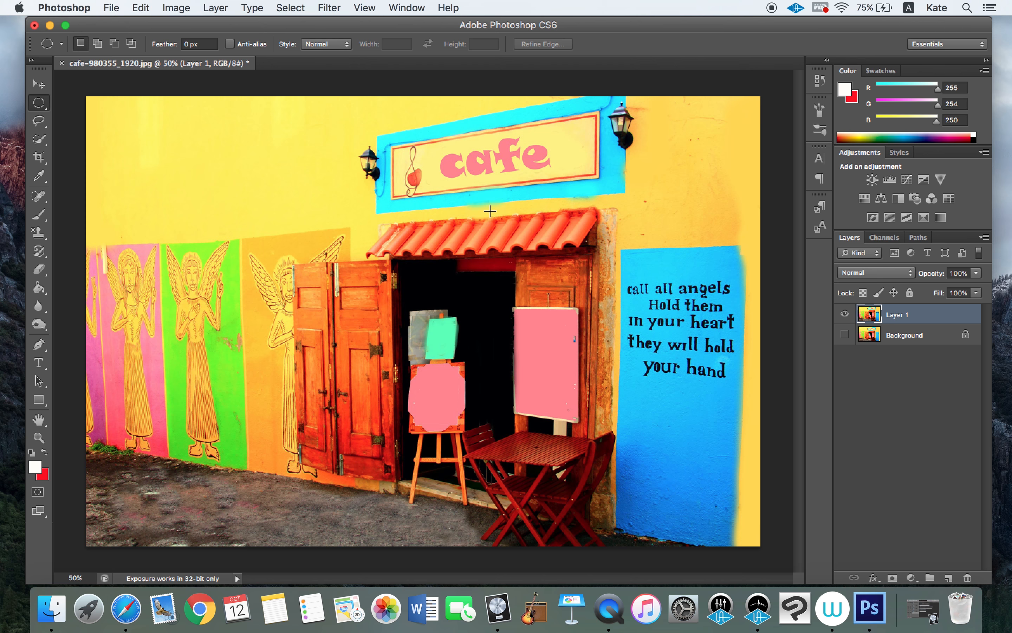
Copy a perfectly circular selection around the café sign and tiled roof to a new layer and hide Layer 1
drag(494, 214, 602, 321)
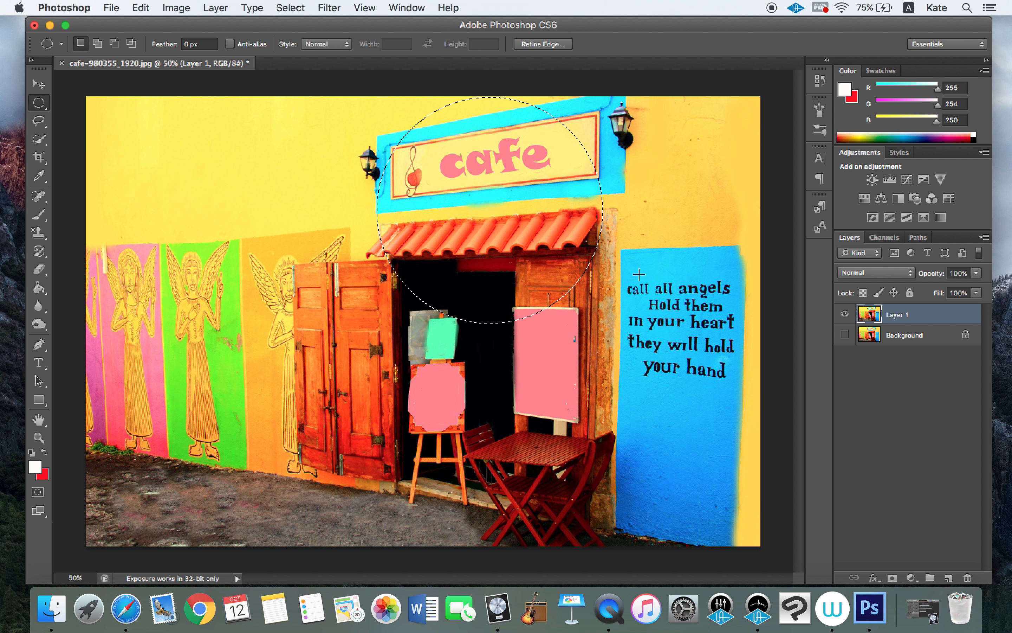
key(super+j)
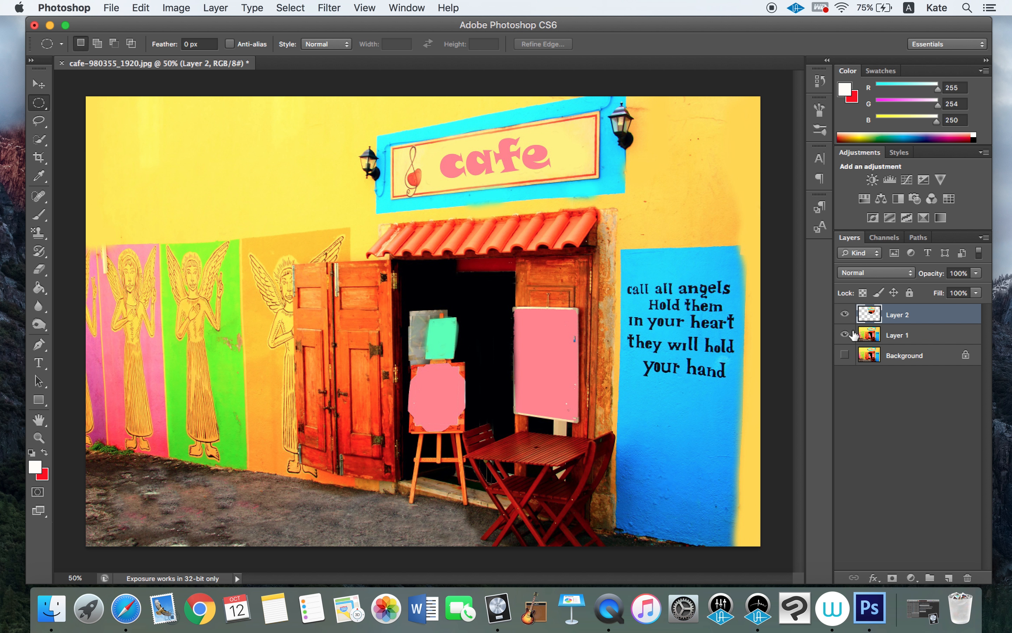
click(845, 335)
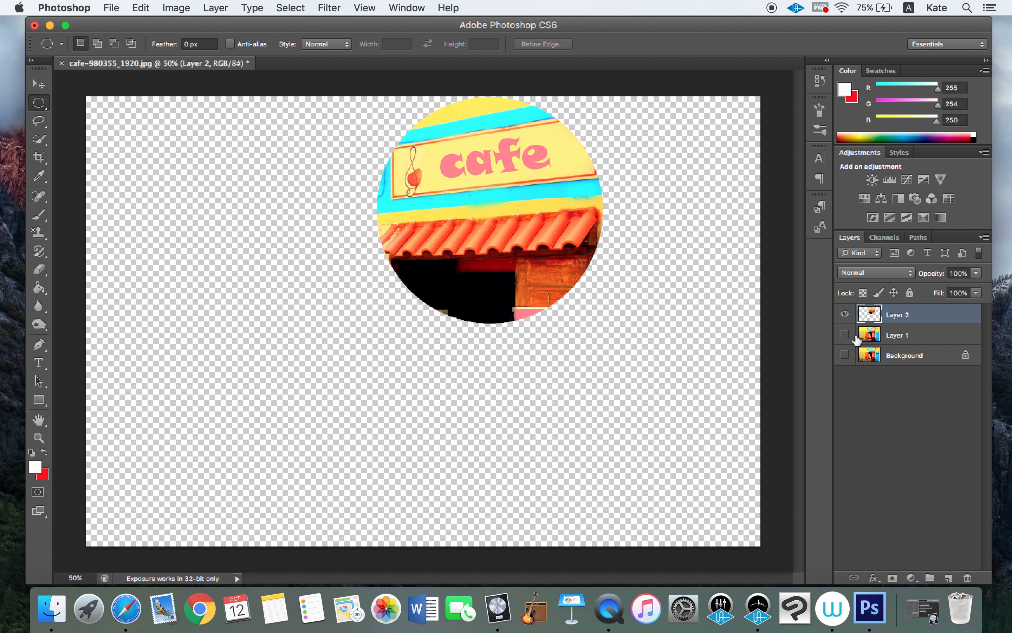
Draw a spiky, burst-shaped freehand selection around the café sign and both lamps with the Lasso tool
click(39, 121)
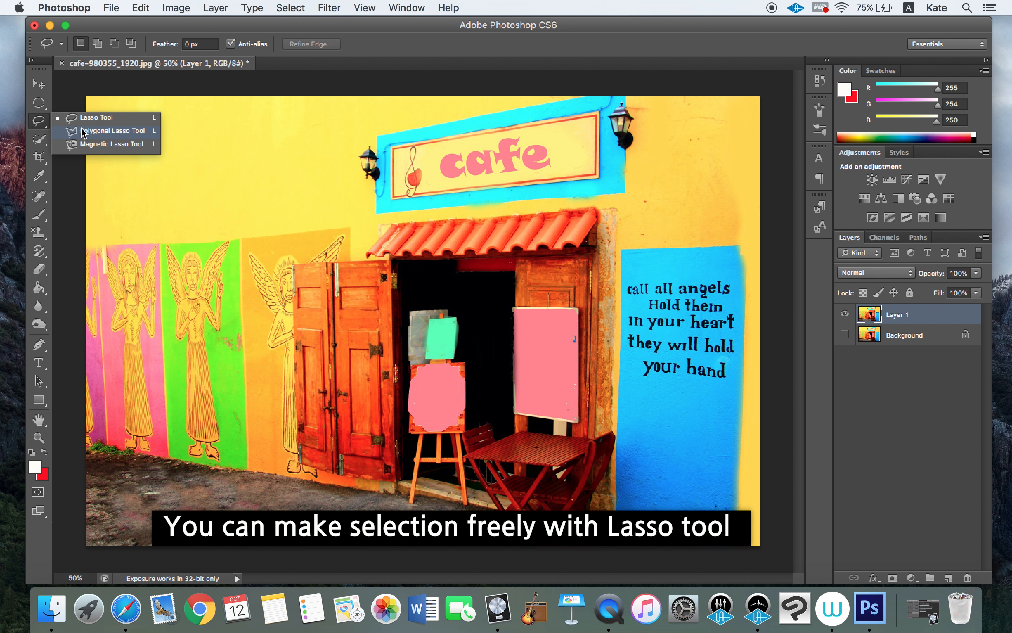
click(44, 127)
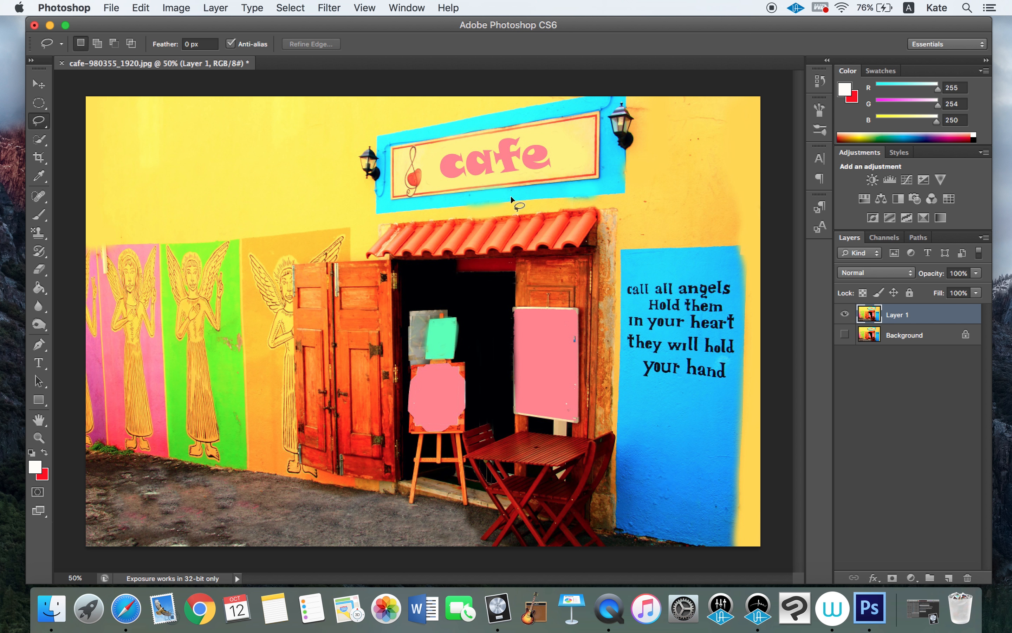
mouse_move(358, 146)
mouse_down()
mouse_move(314, 261)
mouse_move(395, 209)
mouse_move(383, 235)
mouse_move(394, 251)
mouse_move(464, 200)
mouse_move(459, 247)
mouse_move(491, 214)
mouse_up()
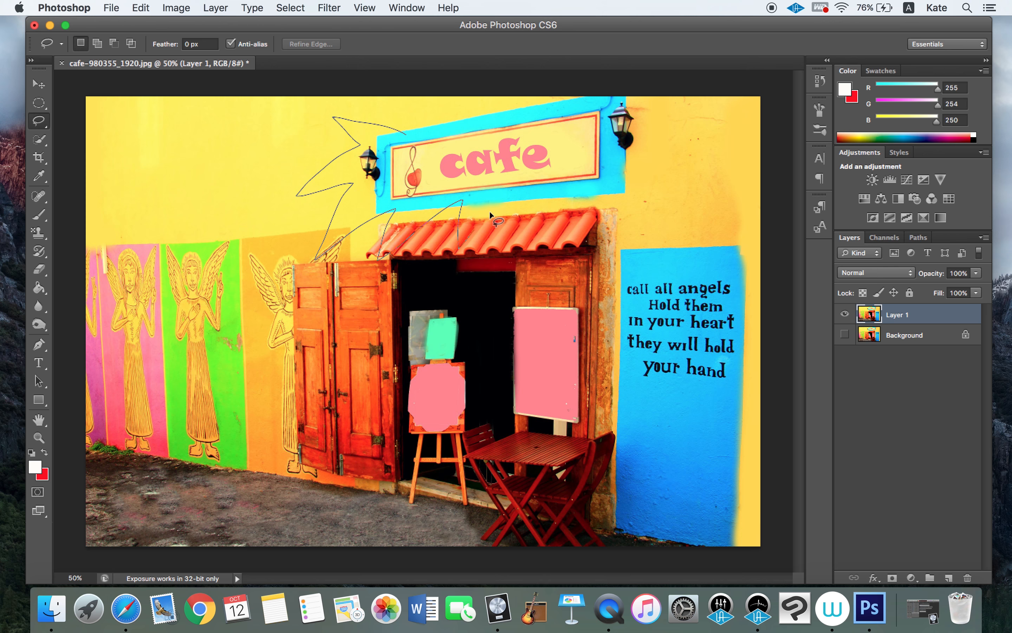
drag(618, 185, 686, 178)
mouse_move(654, 133)
mouse_down()
mouse_move(615, 119)
mouse_move(614, 98)
mouse_up()
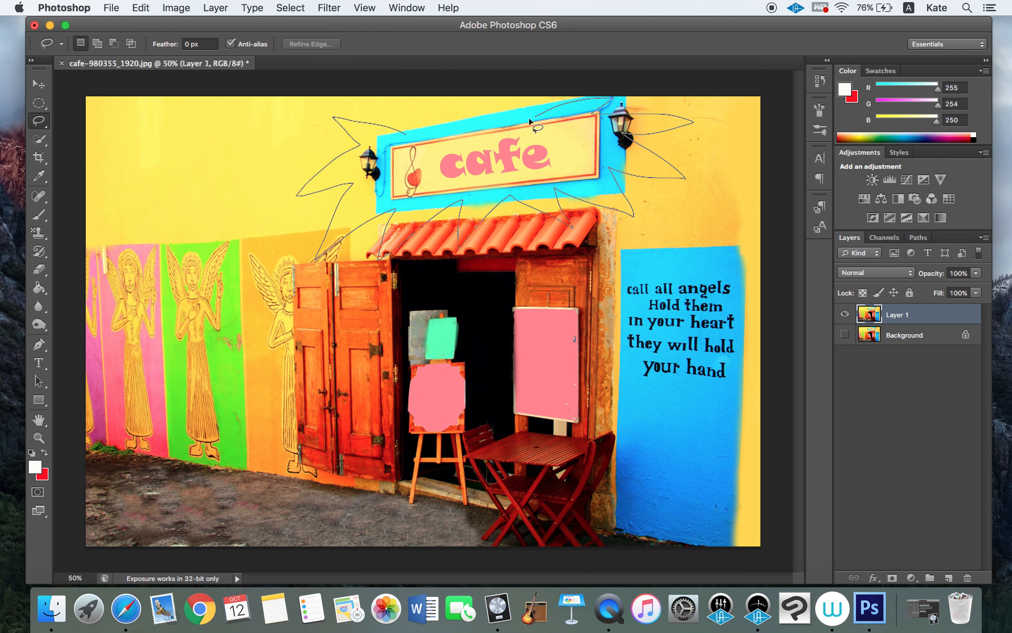
drag(545, 97, 479, 128)
drag(403, 116, 403, 127)
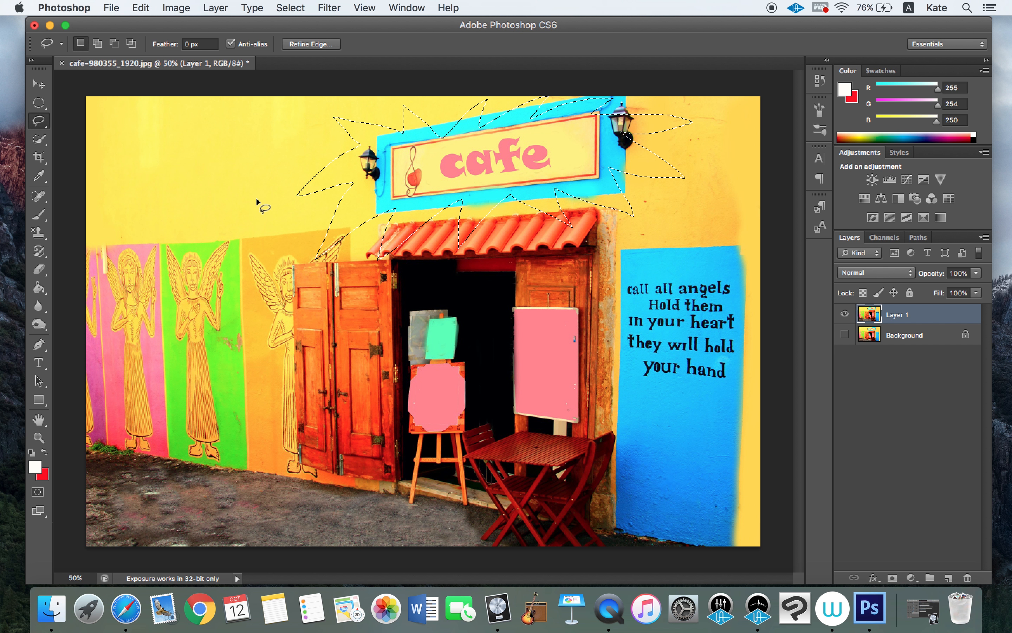
Invert the spiky selection and delete everything around the café sign from Layer 1
click(290, 8)
click(299, 64)
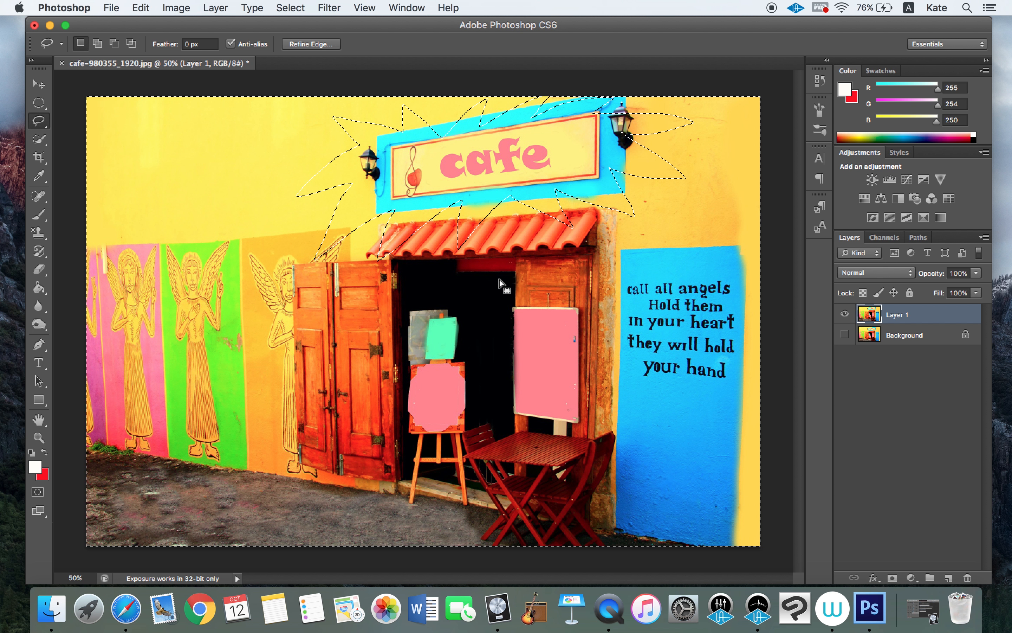
key(Delete)
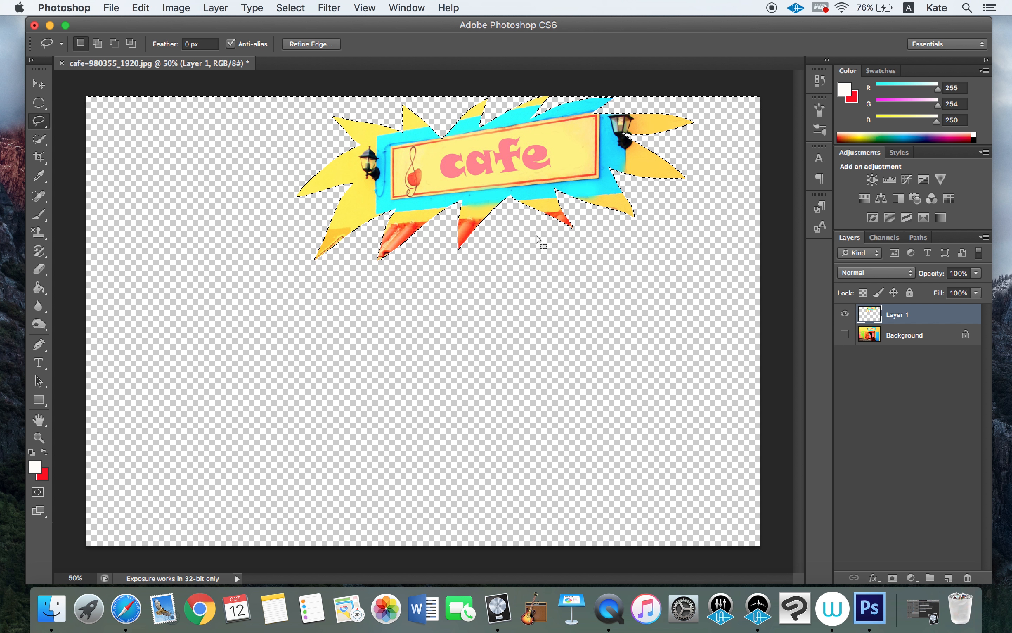
Undo the deletion around the café sign and clear the lasso selection
key(super+z)
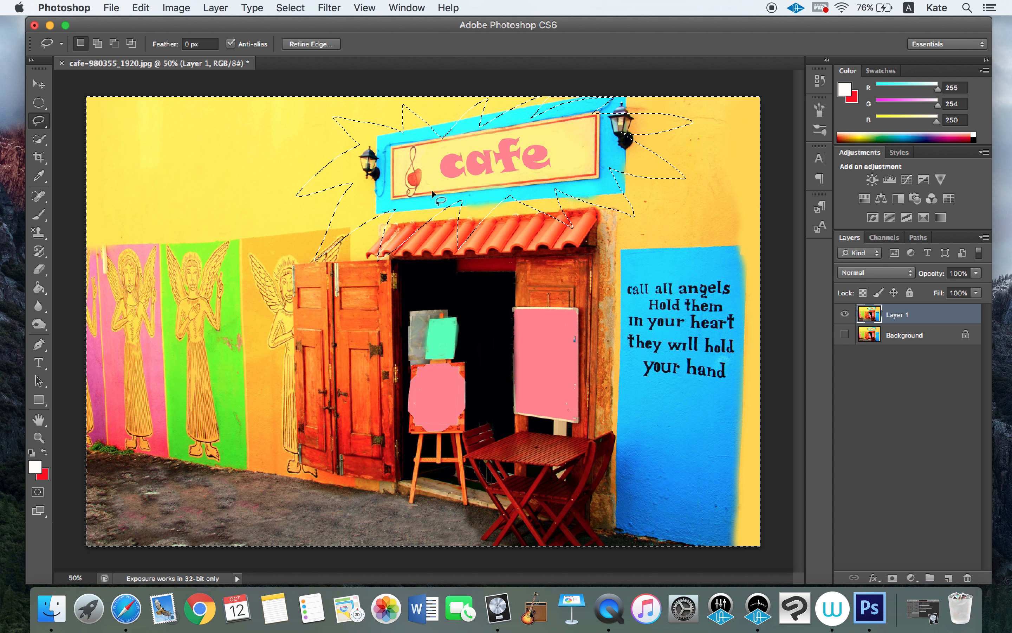
key(super+d)
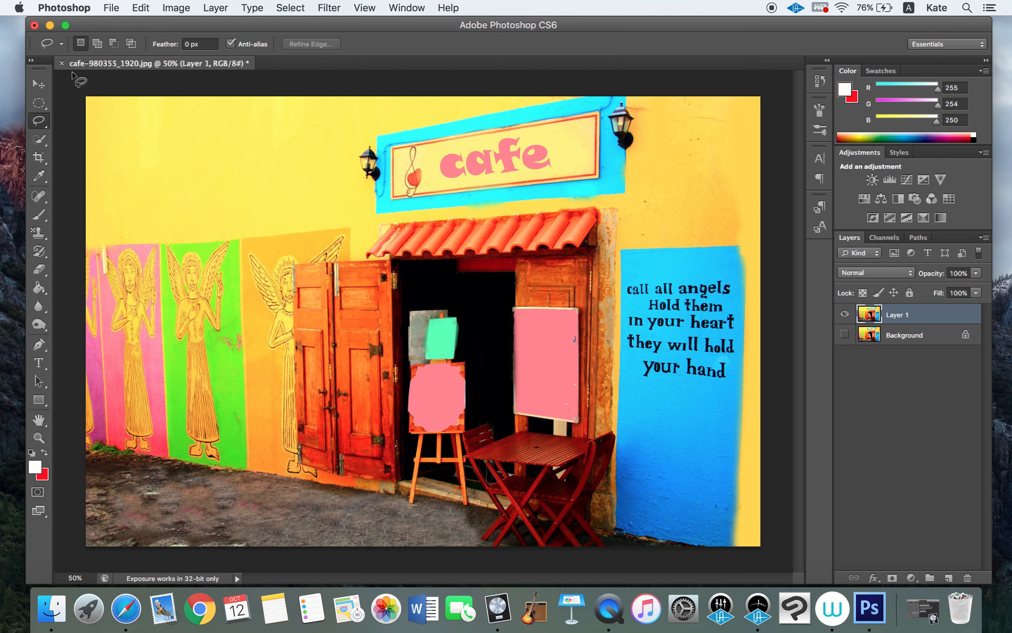
Start a new selection with the Quick Selection tool covering the café sign panel, the open wooden doors and the easel board
click(38, 140)
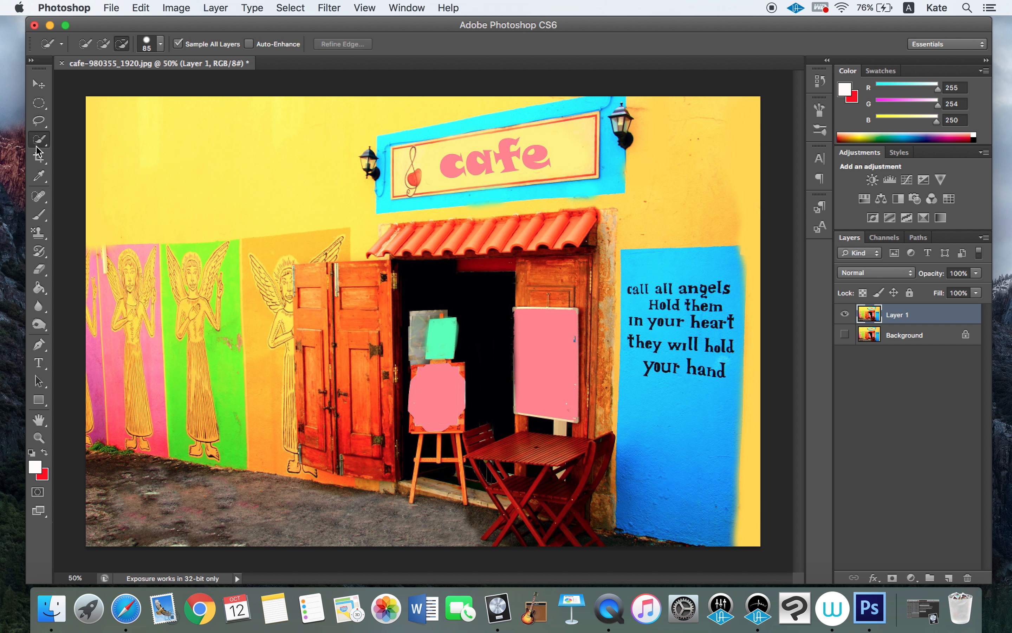
click(39, 142)
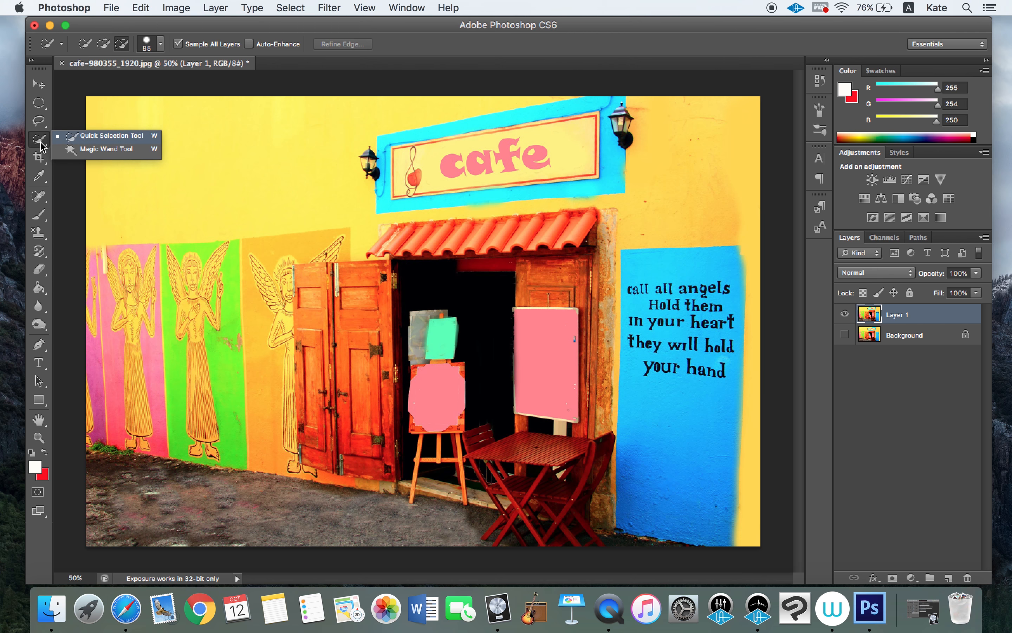
click(42, 145)
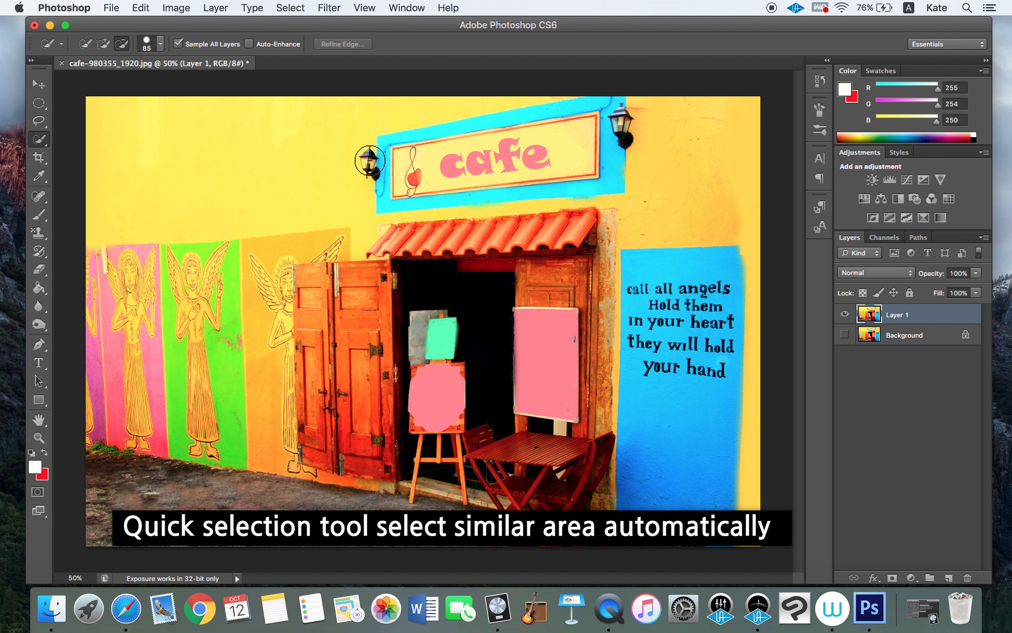
click(85, 43)
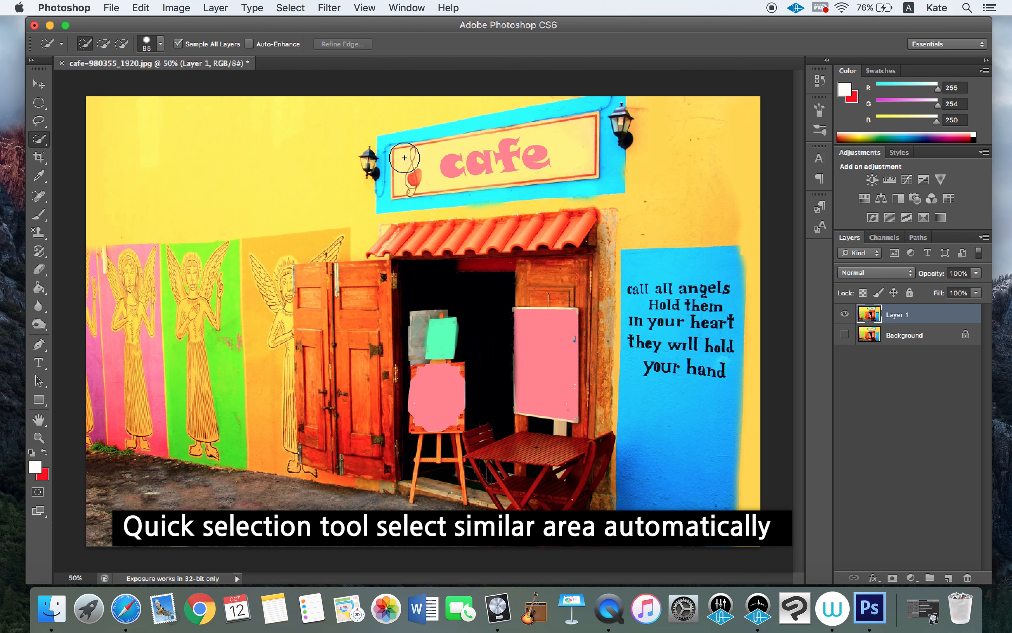
mouse_move(406, 160)
mouse_down()
mouse_move(502, 170)
mouse_move(489, 170)
mouse_up()
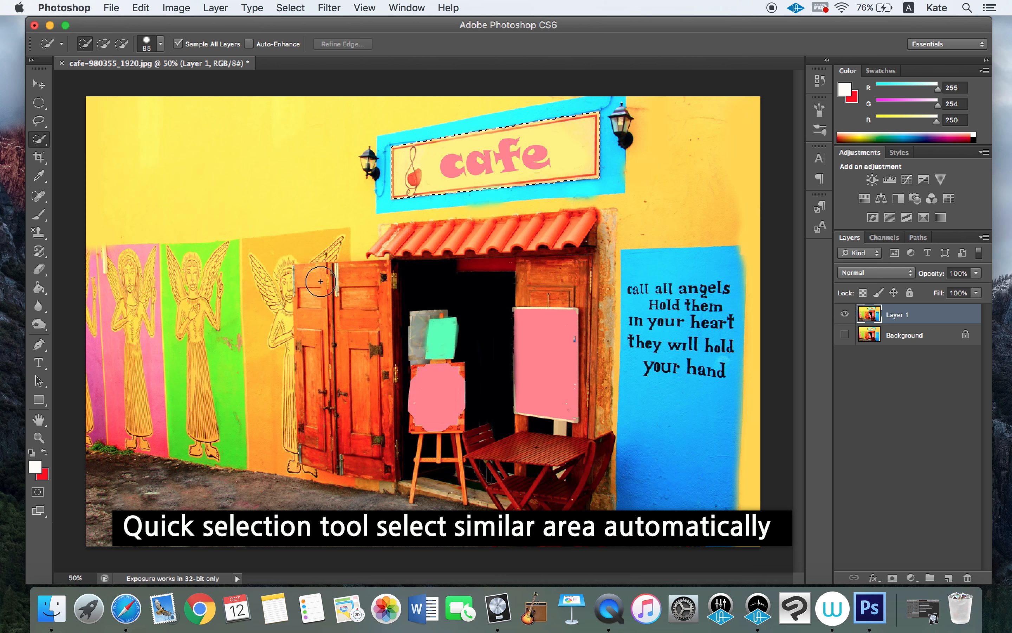
mouse_move(305, 275)
mouse_down()
mouse_move(322, 327)
mouse_move(354, 312)
mouse_move(373, 452)
mouse_move(320, 464)
mouse_move(314, 373)
mouse_move(301, 356)
mouse_move(309, 430)
mouse_up()
Open coffee-2306471_1920.jpg and select the blue coffee cup with its saucer using the Quick Selection tool
click(112, 8)
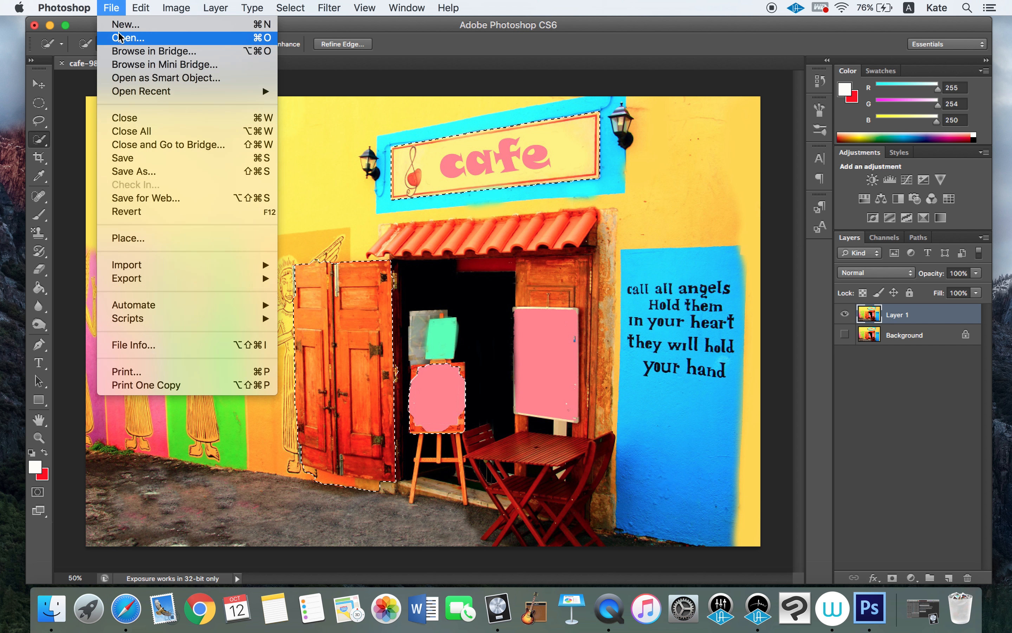
click(123, 38)
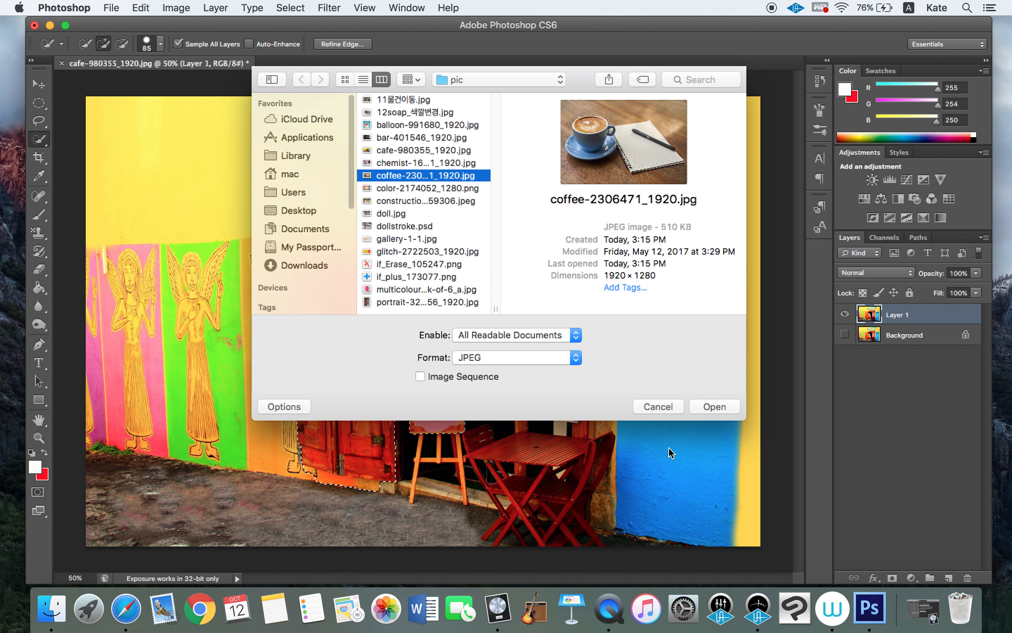
click(711, 407)
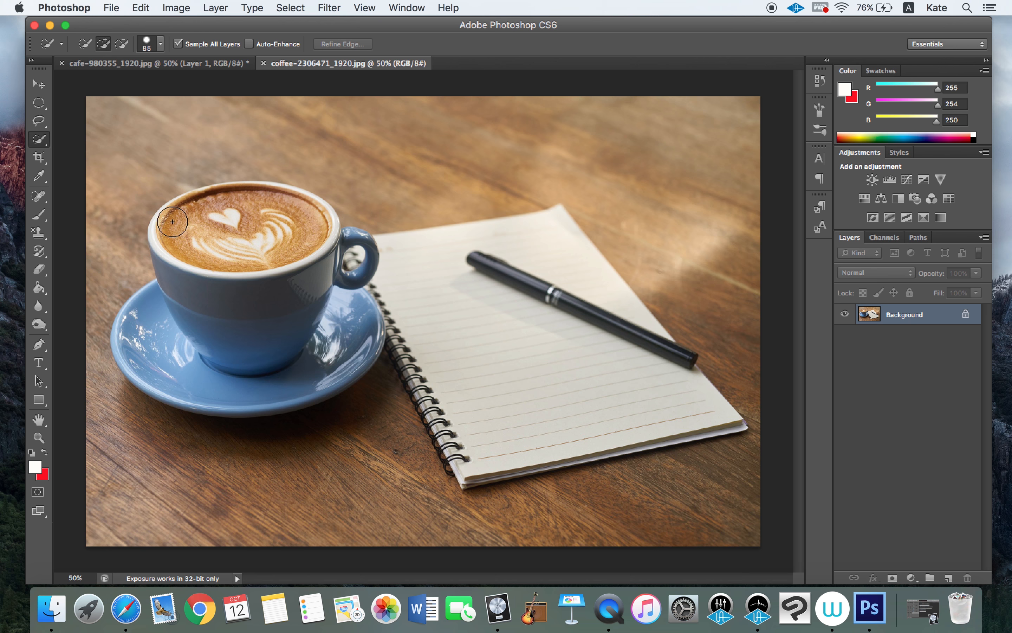
mouse_move(170, 215)
mouse_down()
mouse_move(160, 241)
mouse_move(220, 245)
mouse_move(195, 224)
mouse_move(212, 214)
mouse_move(194, 212)
mouse_move(220, 201)
mouse_move(182, 202)
mouse_move(252, 191)
mouse_move(318, 212)
mouse_move(329, 228)
mouse_move(306, 264)
mouse_move(331, 249)
mouse_move(317, 270)
mouse_move(315, 390)
mouse_move(211, 405)
mouse_move(159, 390)
mouse_up()
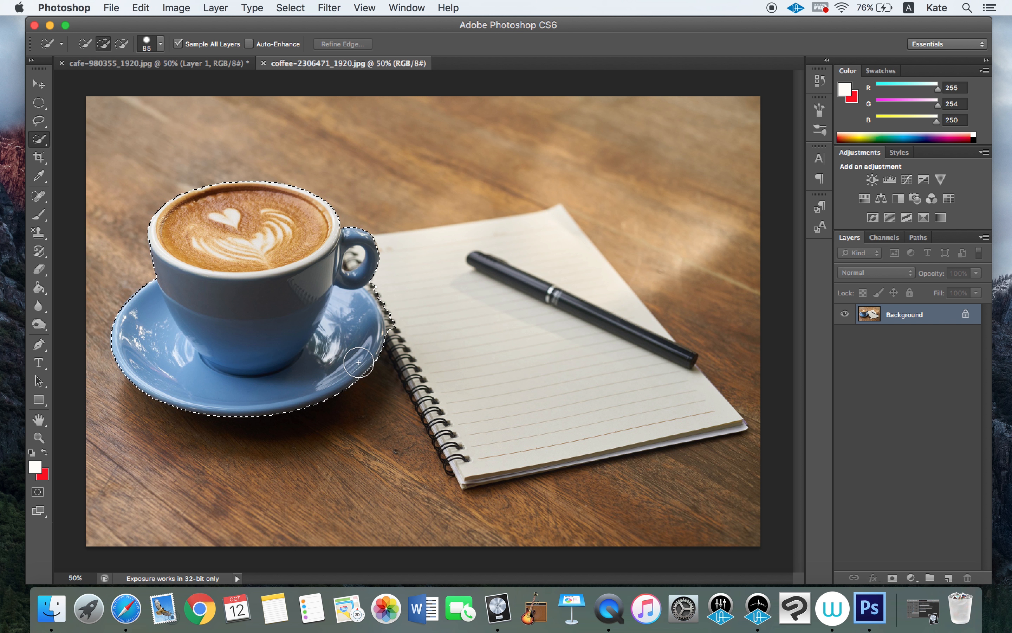
drag(359, 362, 394, 331)
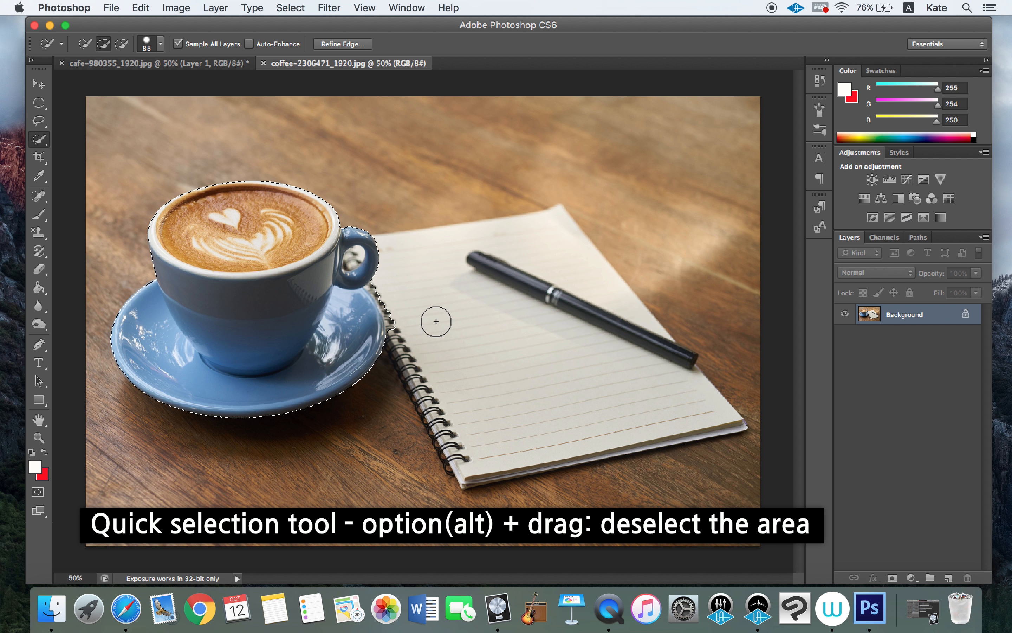
Reduce the Quick Selection brush size to 26 px for refining the saucer's edge beside the notebook
click(38, 440)
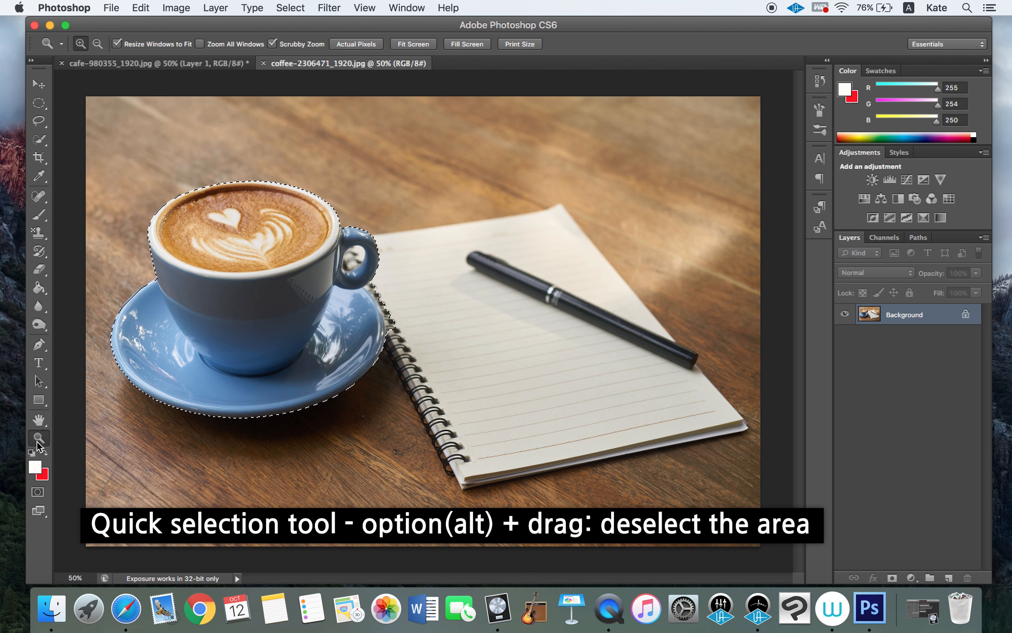
key(super+d)
click(374, 329)
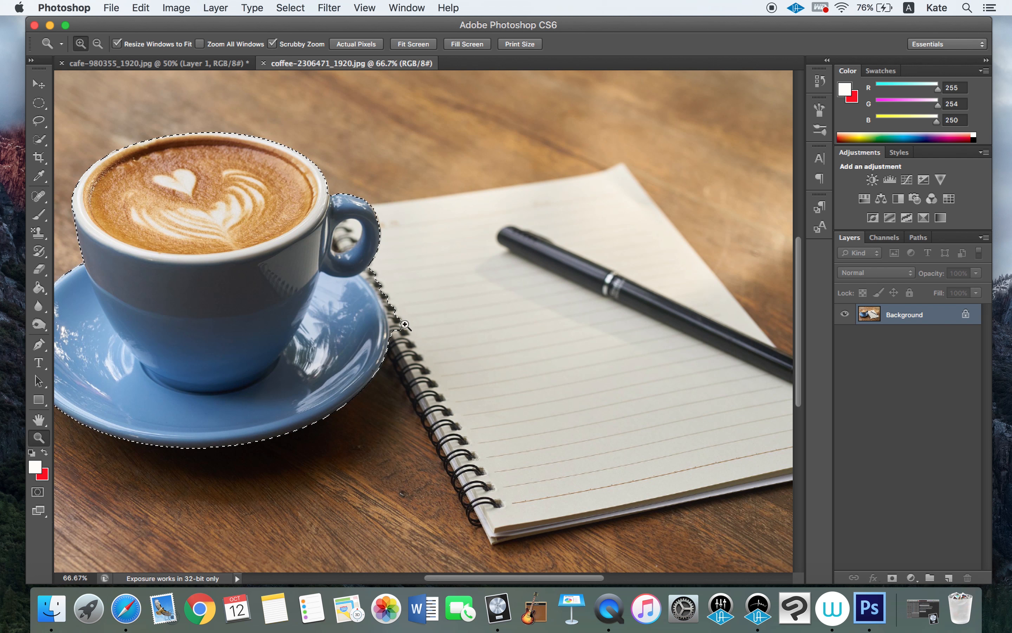
click(408, 330)
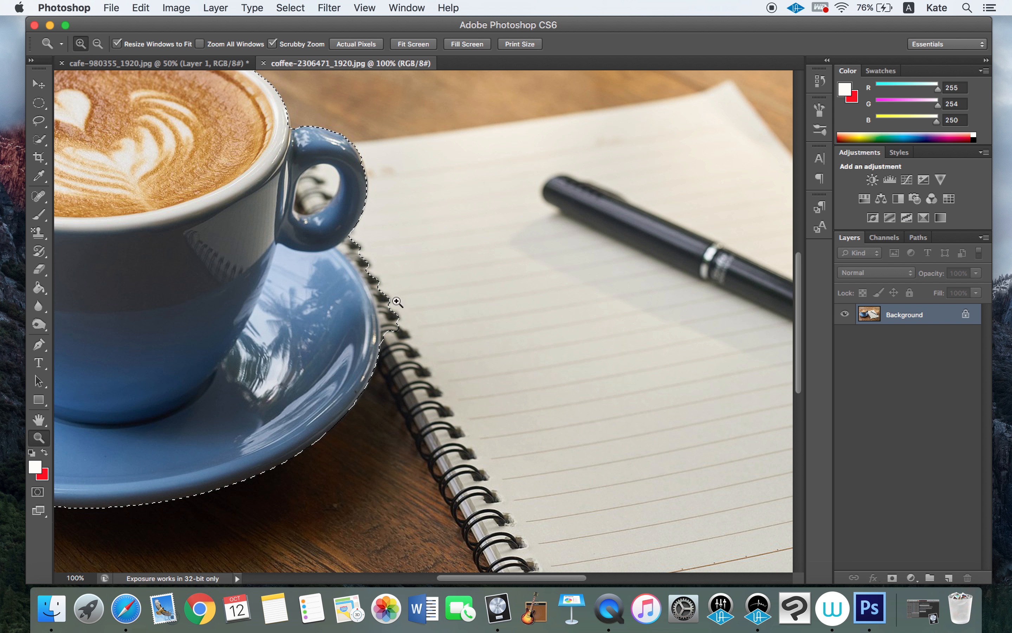
click(40, 141)
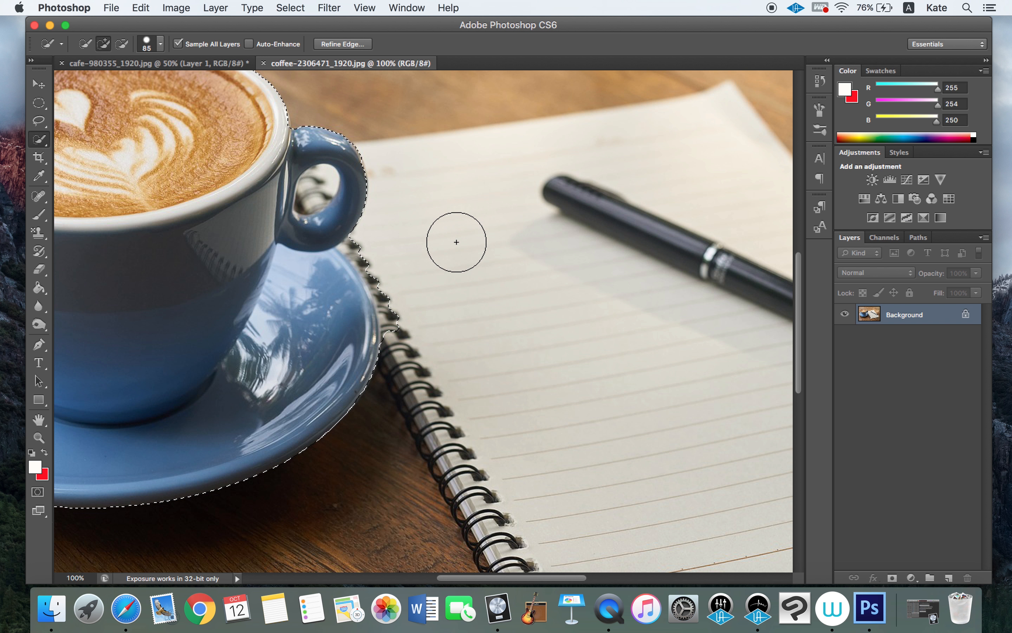
click(162, 45)
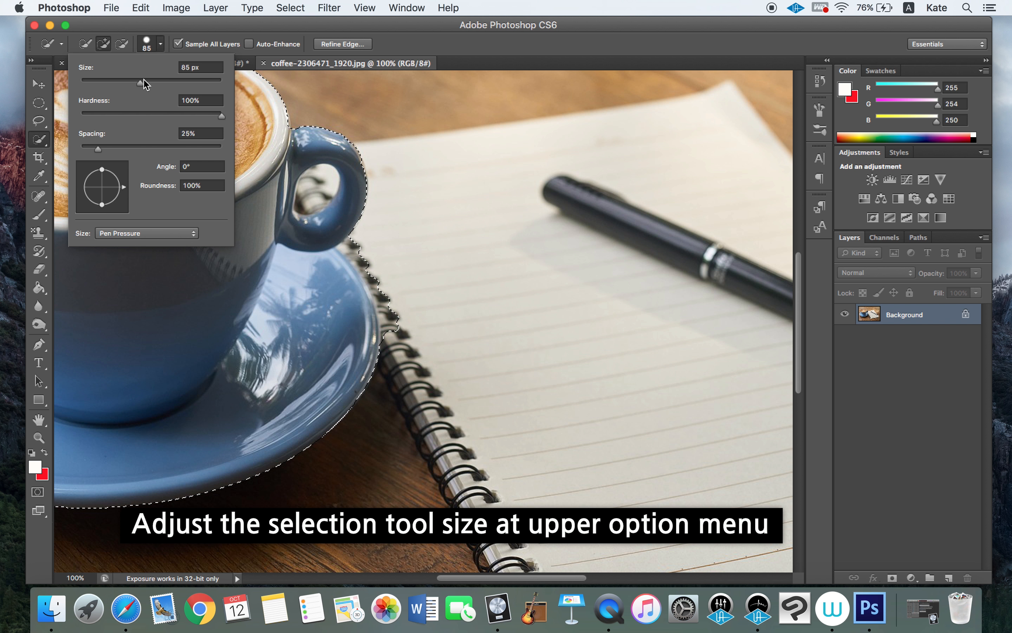
drag(142, 80, 104, 80)
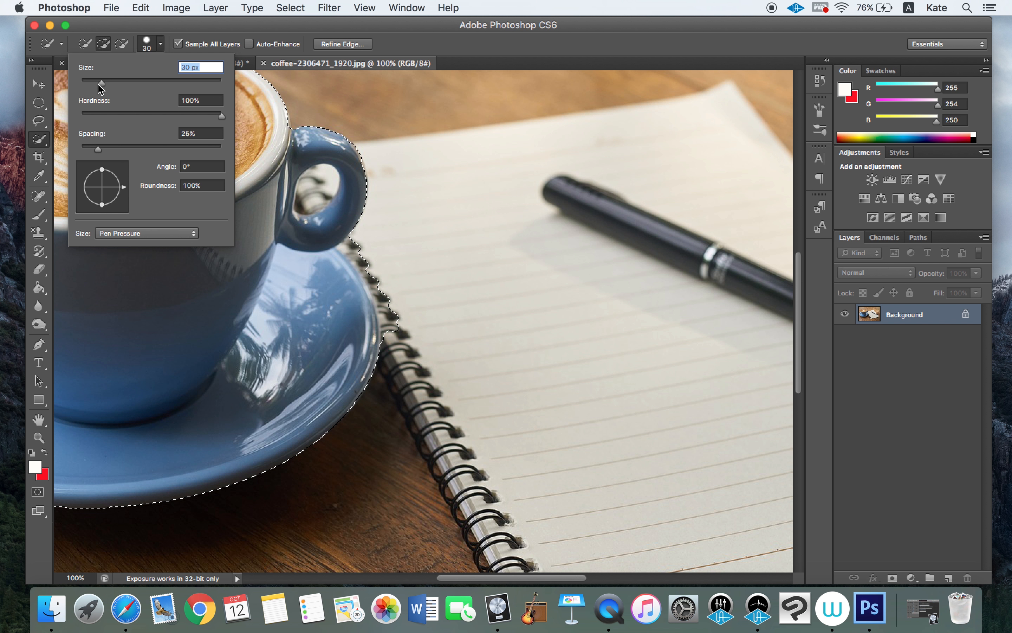
drag(100, 86, 99, 83)
click(169, 43)
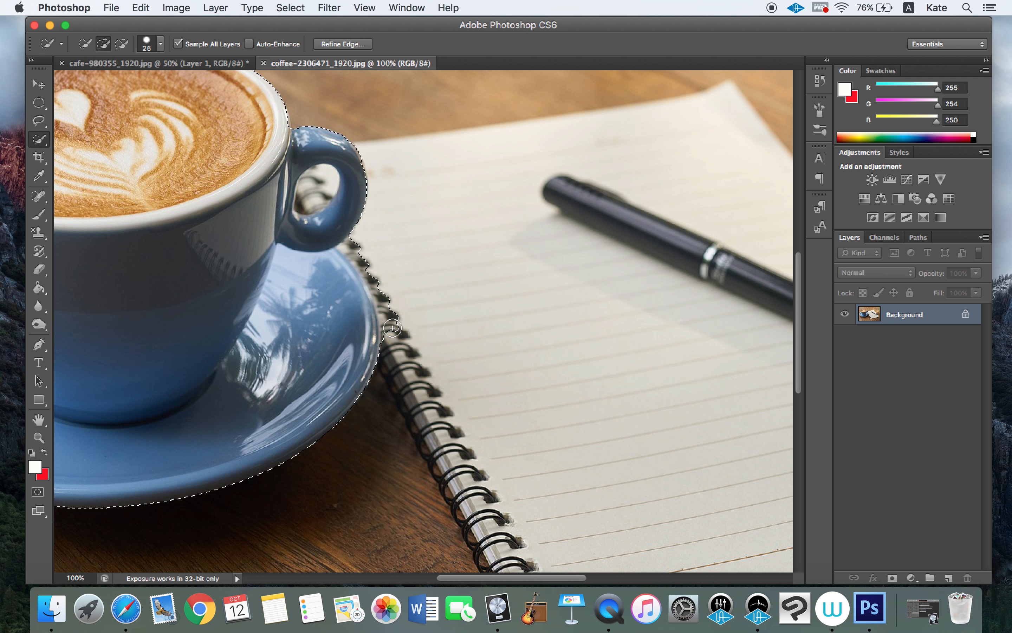
Subtract the notebook's spiral binding from the cup selection and add the saucer's clipped edge back to it
key(alt)
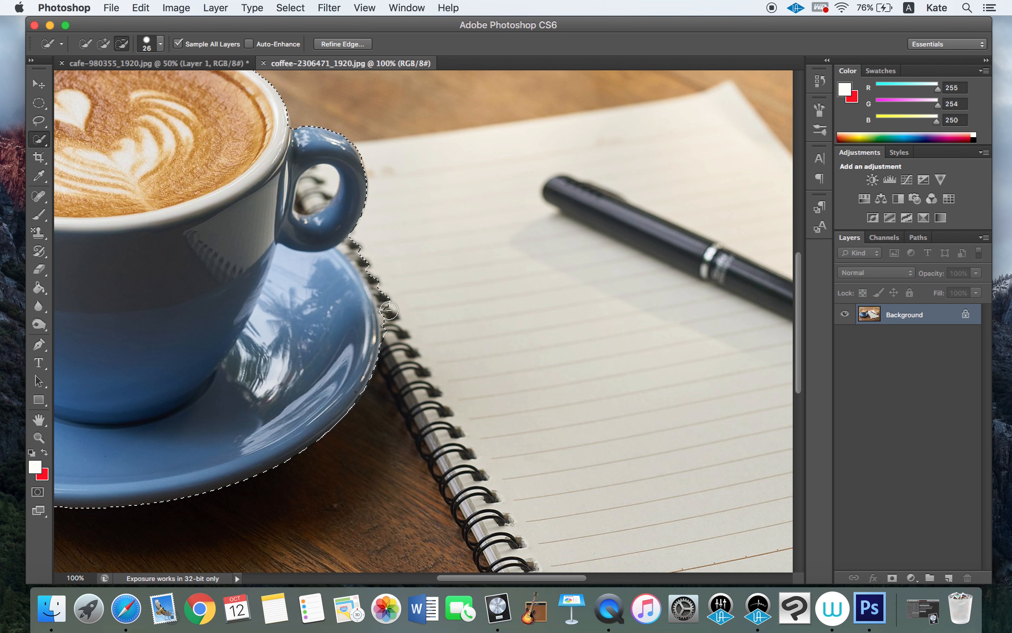
drag(385, 310, 393, 312)
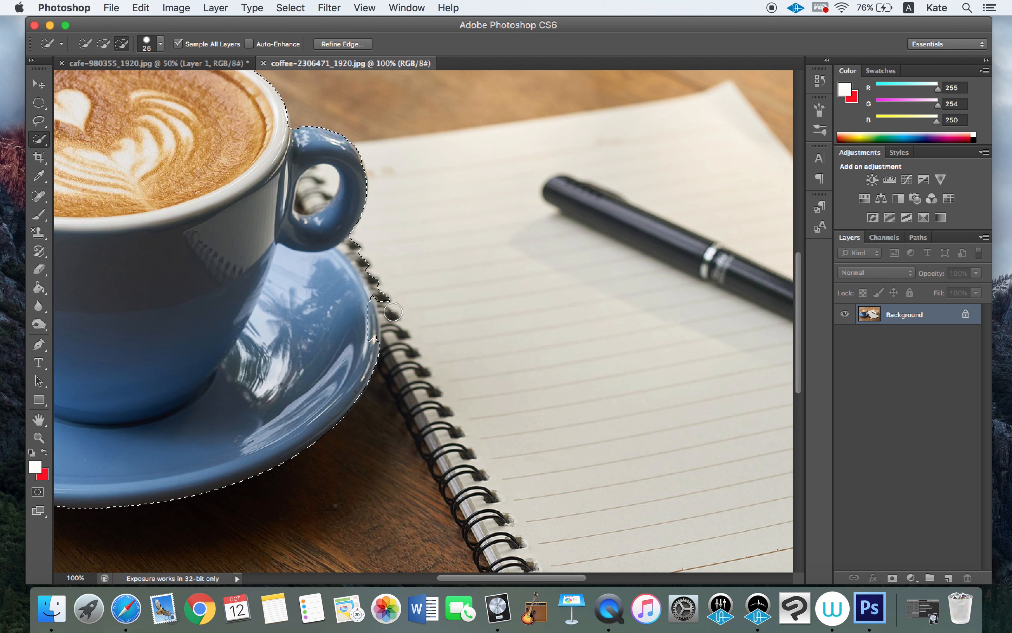
click(382, 298)
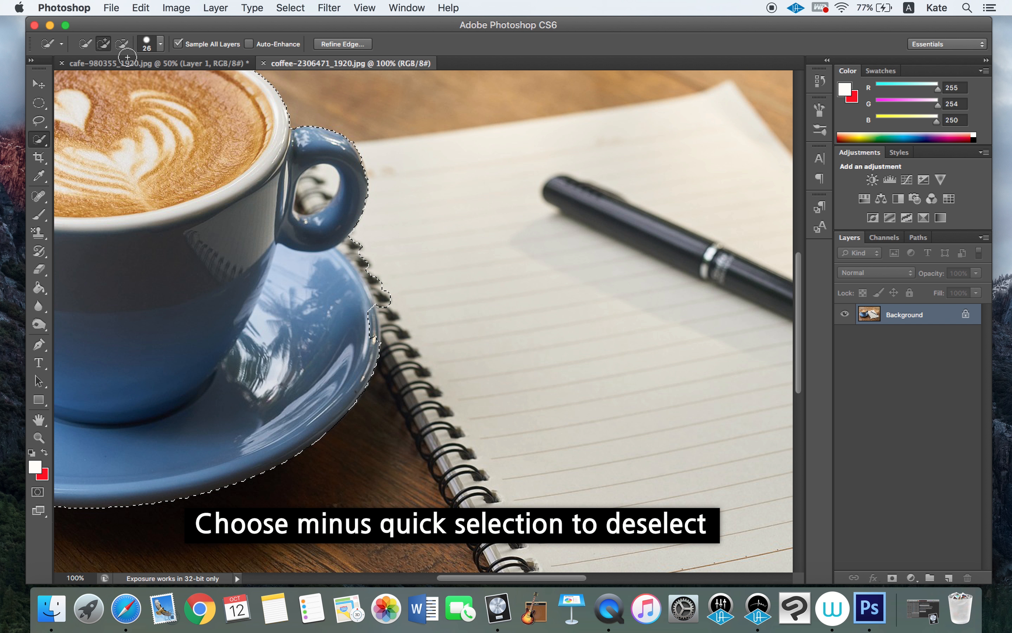
click(124, 46)
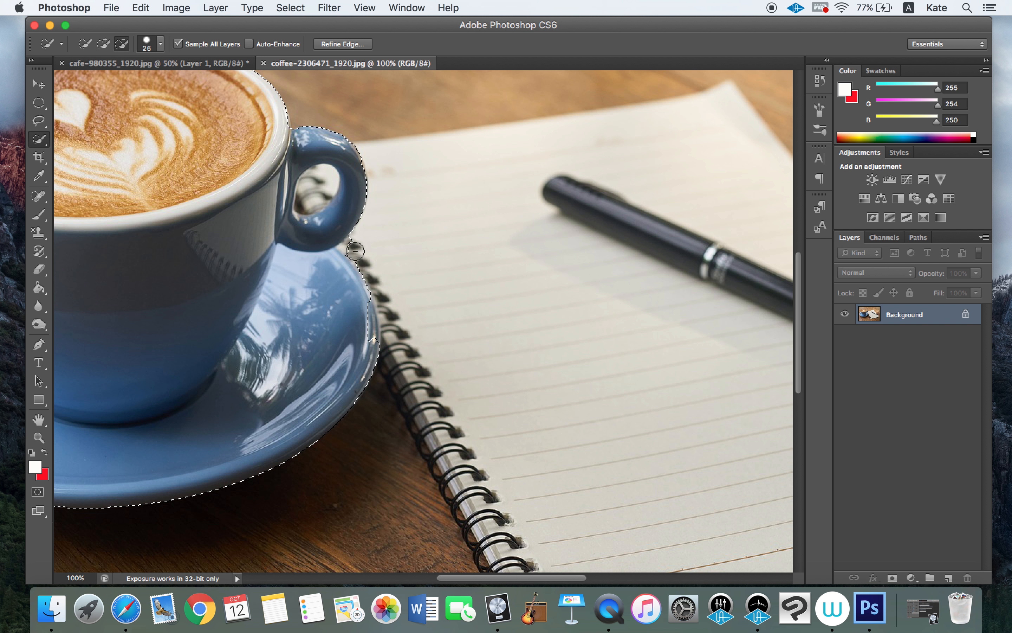
mouse_move(362, 255)
mouse_down()
mouse_move(345, 245)
mouse_move(355, 250)
mouse_up()
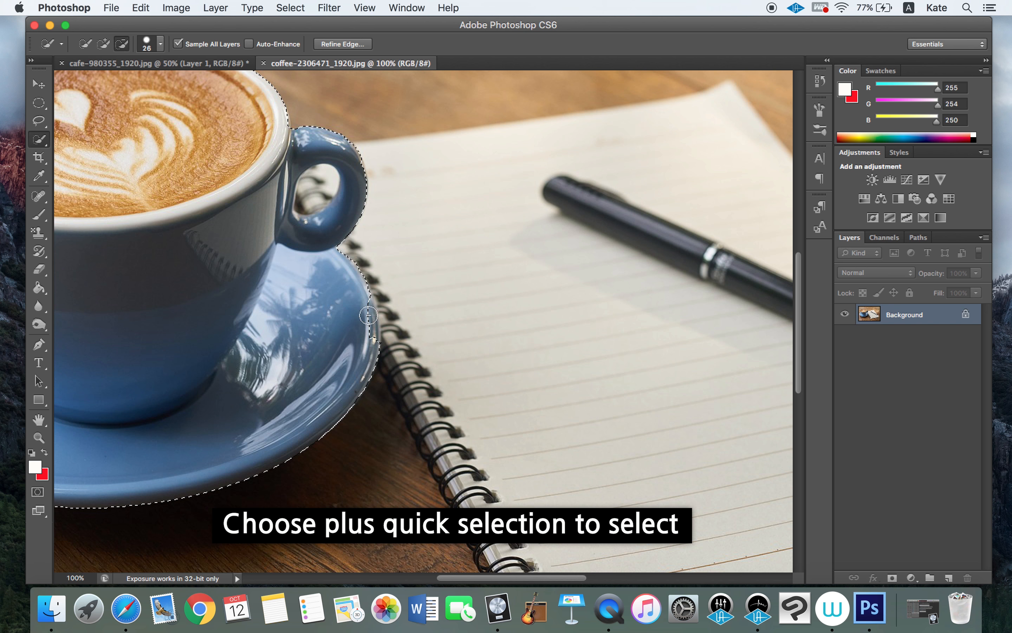
click(105, 44)
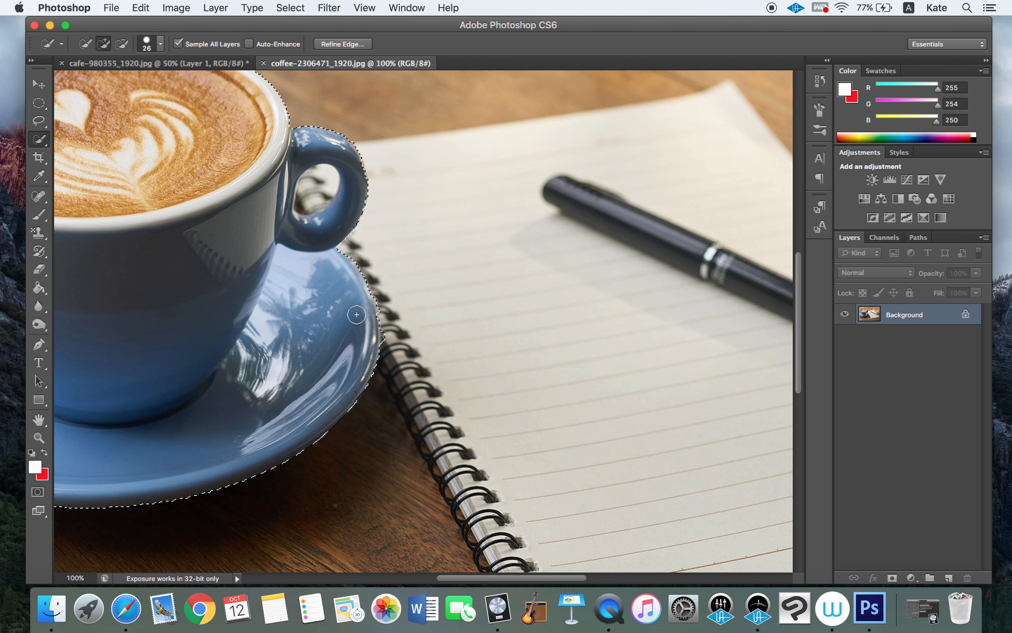
Reduce the Quick Selection brush size to 12 px for finer work along the saucer's rim
click(39, 437)
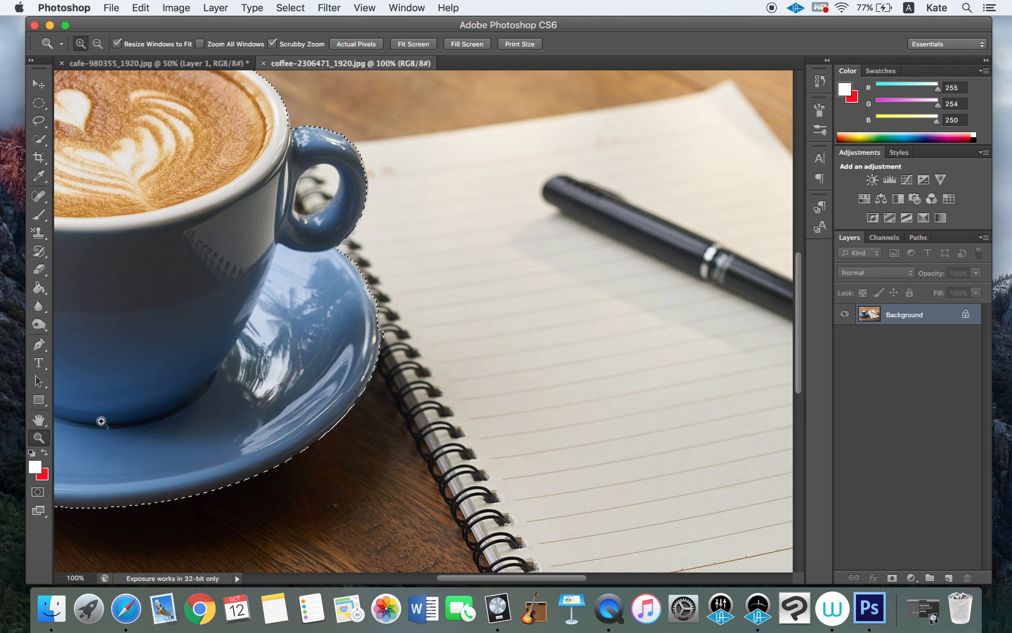
click(403, 320)
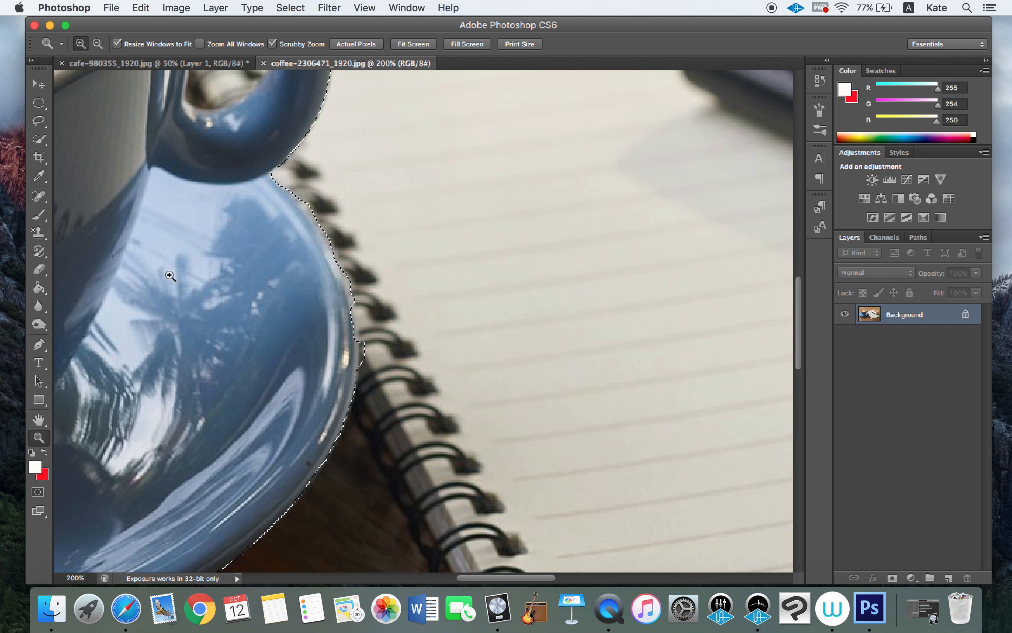
click(286, 323)
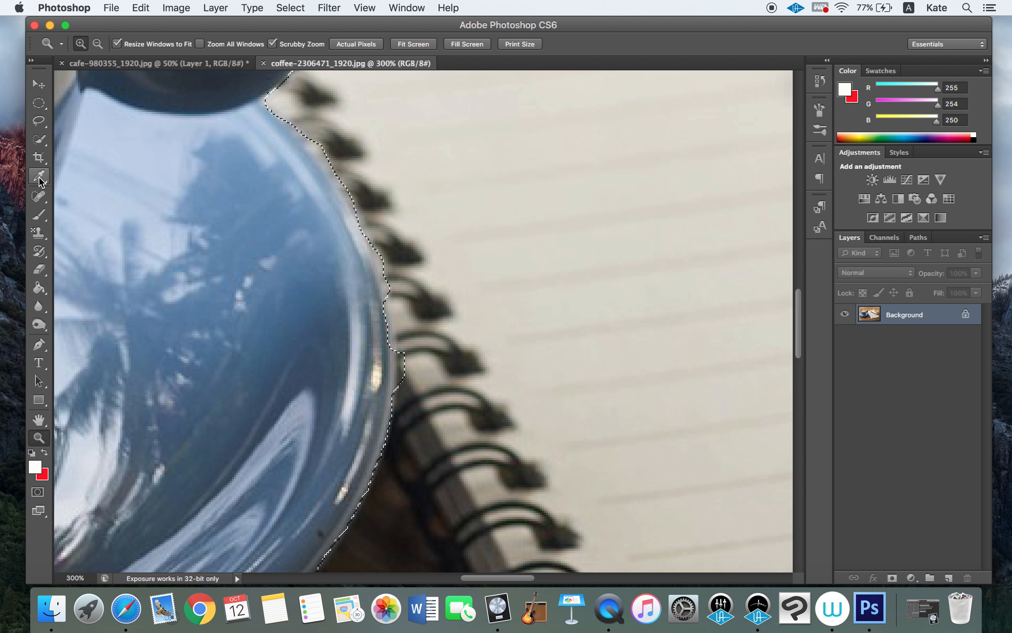
click(39, 139)
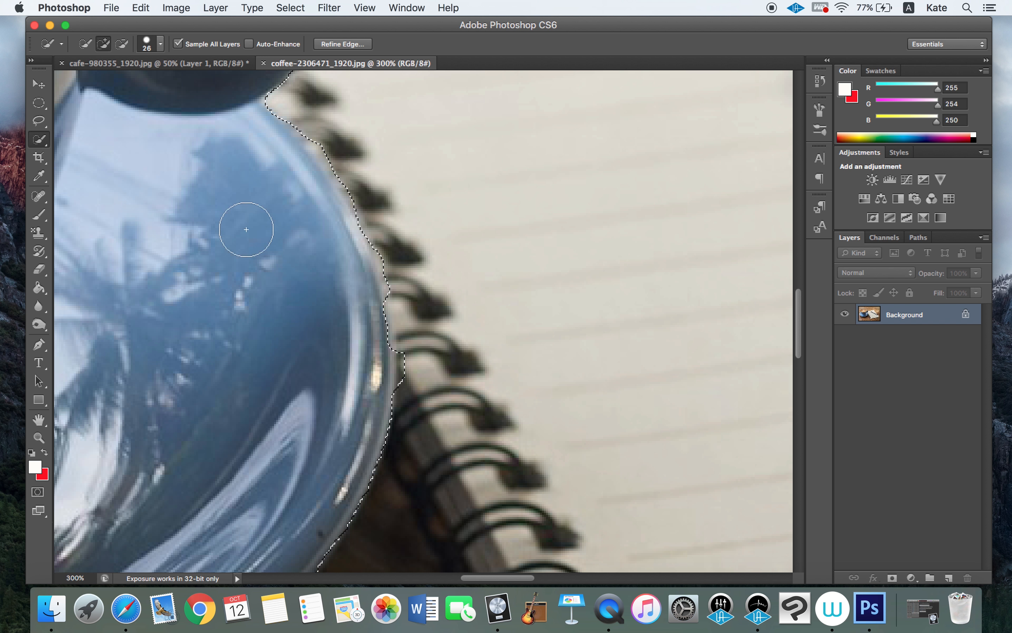
click(160, 44)
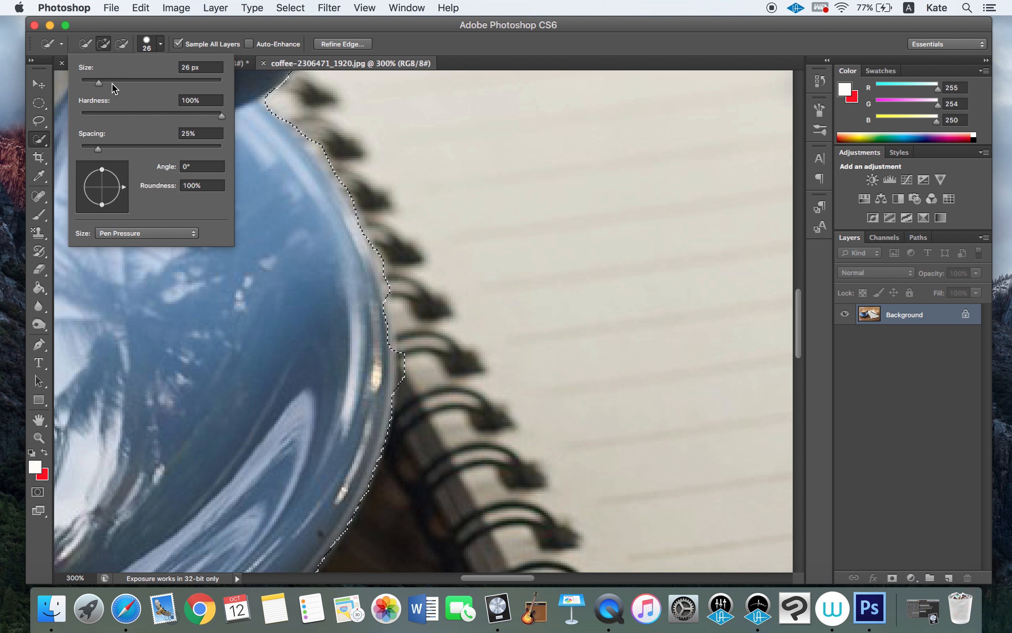
drag(97, 82, 89, 85)
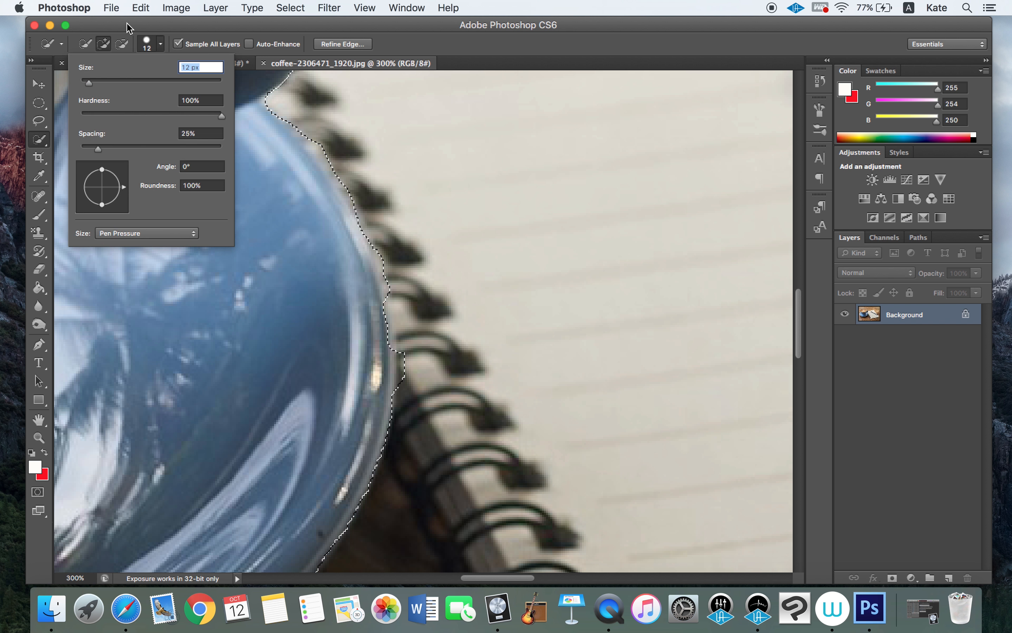
drag(127, 24, 127, 25)
Refine the selection along the saucer's rim beside the notebook rings by subtracting the overshoot and adding missed edge areas
click(122, 44)
drag(316, 142, 357, 222)
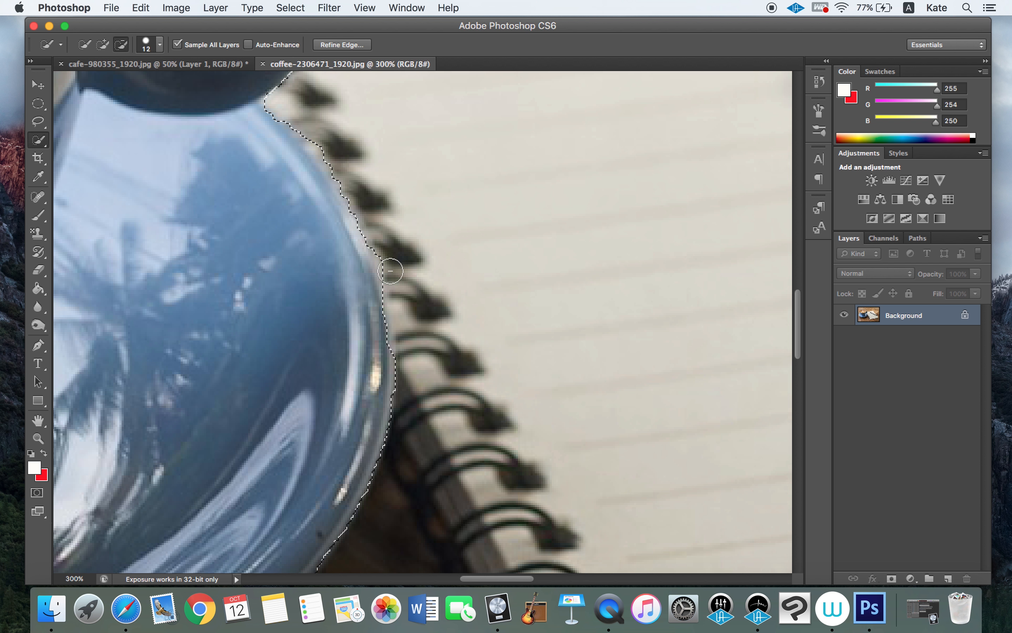
drag(365, 265, 353, 235)
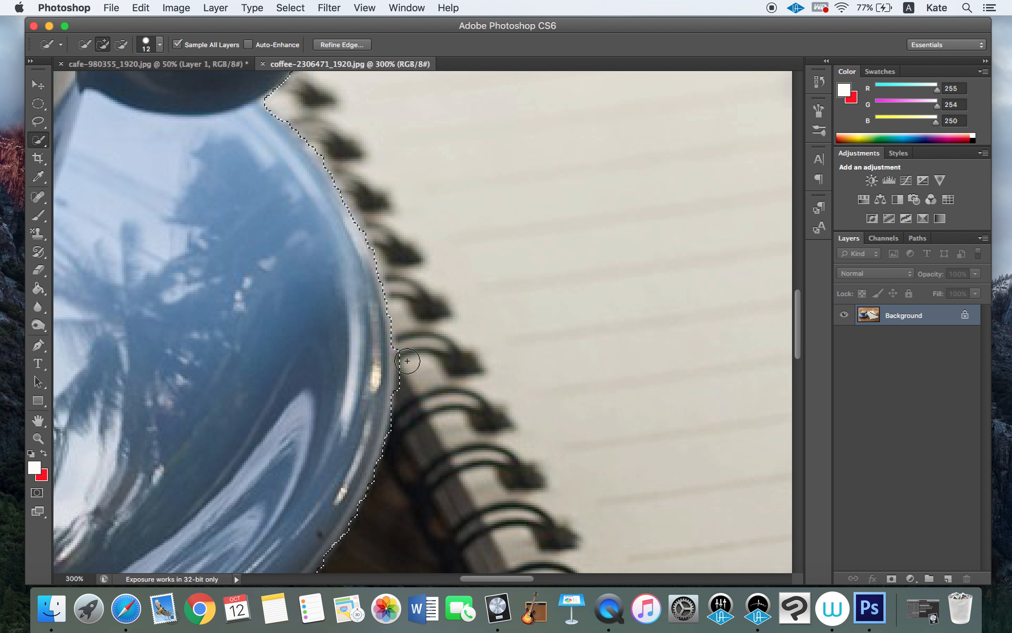
Examine the selection outline around the whole cup and saucer, and up close where the saucer meets the notebook rings
click(38, 439)
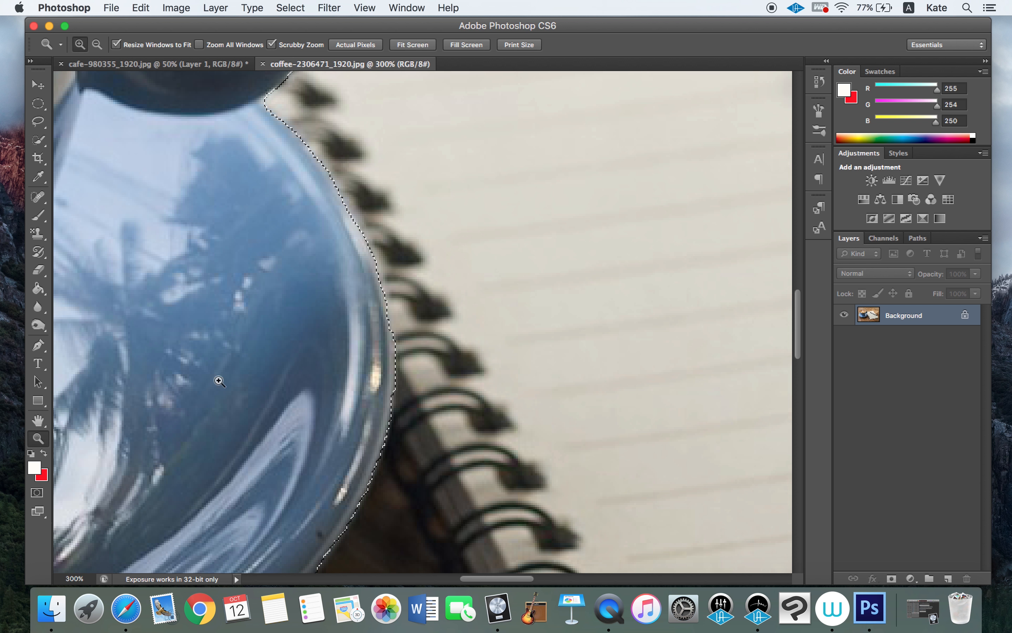
alt+click(491, 343)
alt+click(491, 342)
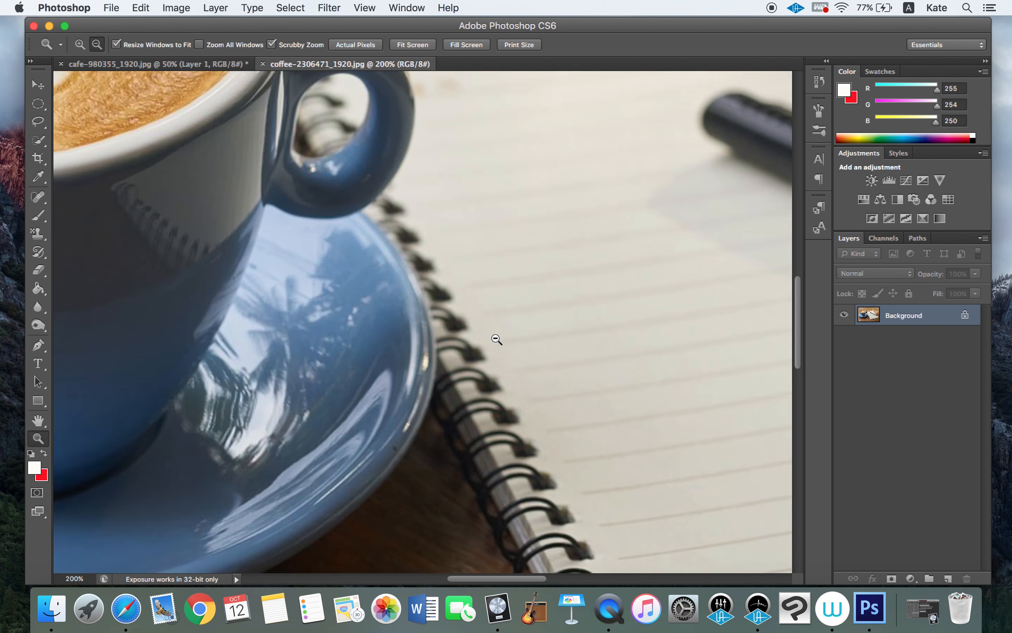
alt+click(494, 339)
alt+click(501, 337)
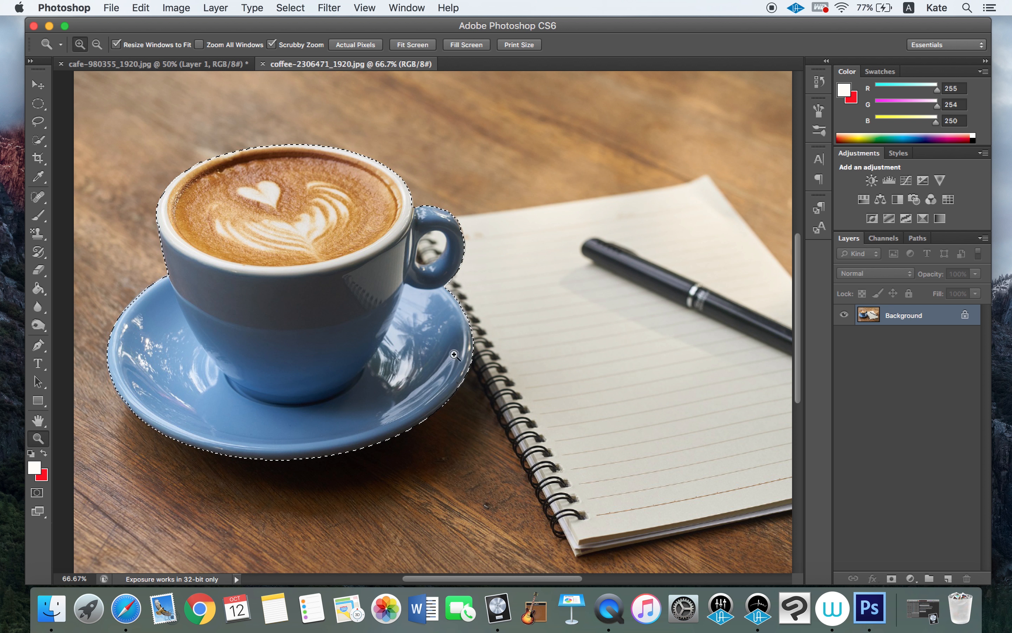
click(509, 343)
click(496, 365)
click(496, 367)
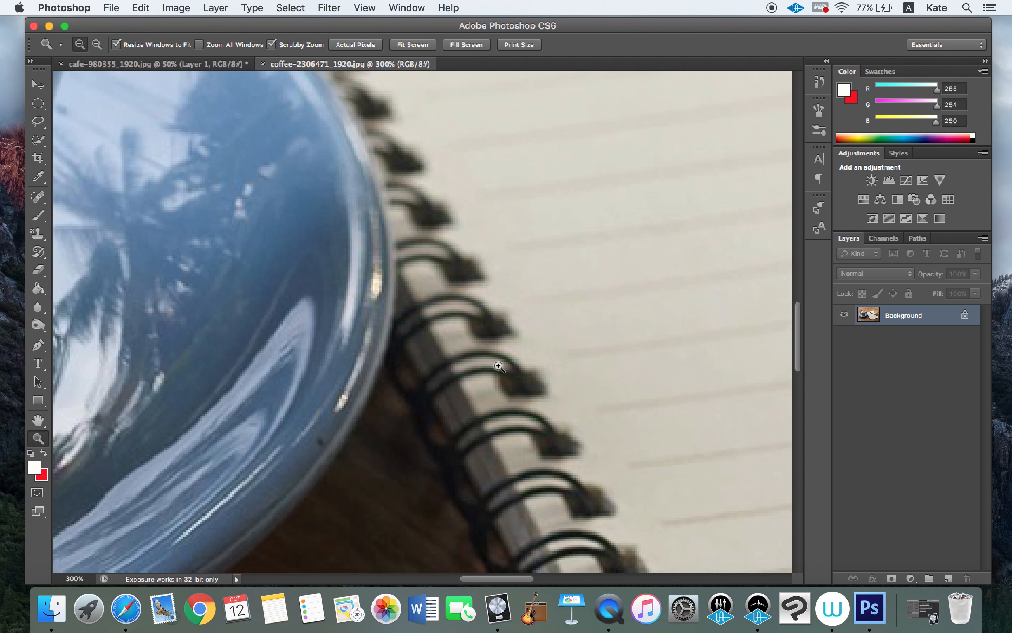
Try feathering the cup and saucer selection by 5 pixels
scroll(799, 329, up, 3)
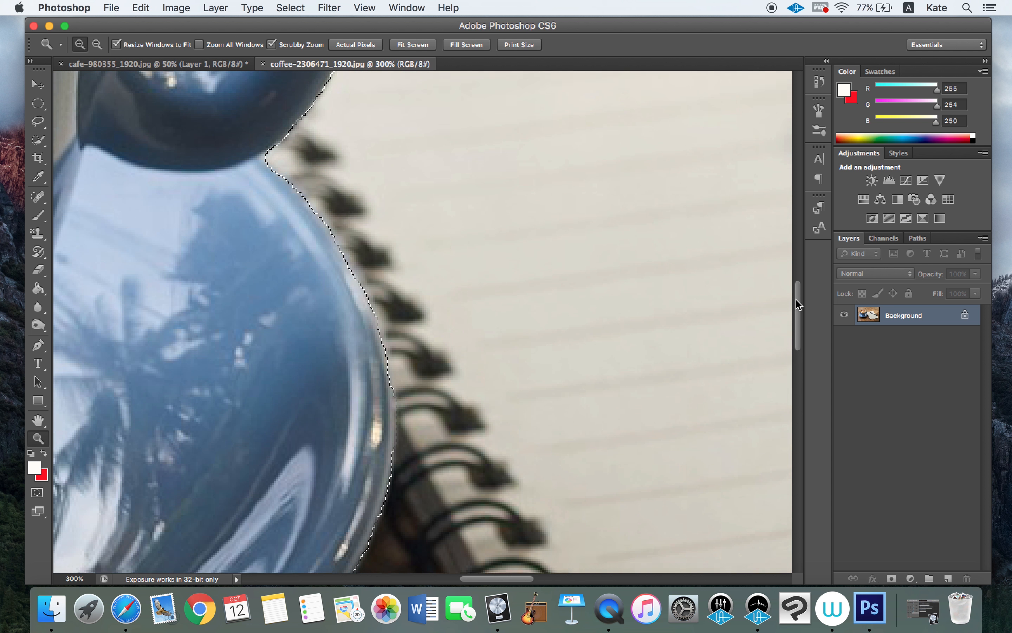
click(494, 307)
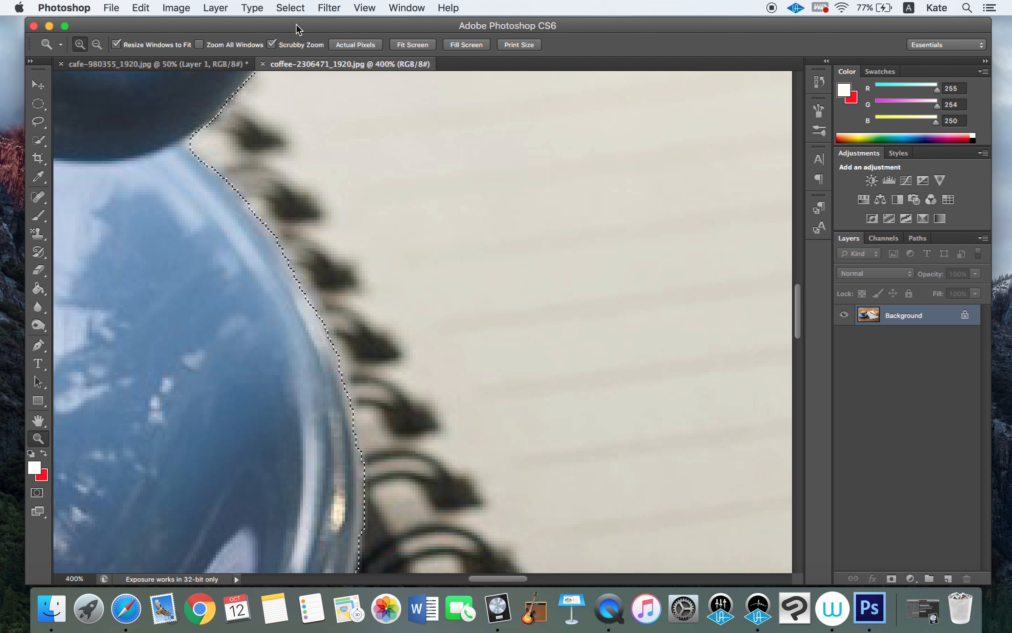
click(297, 9)
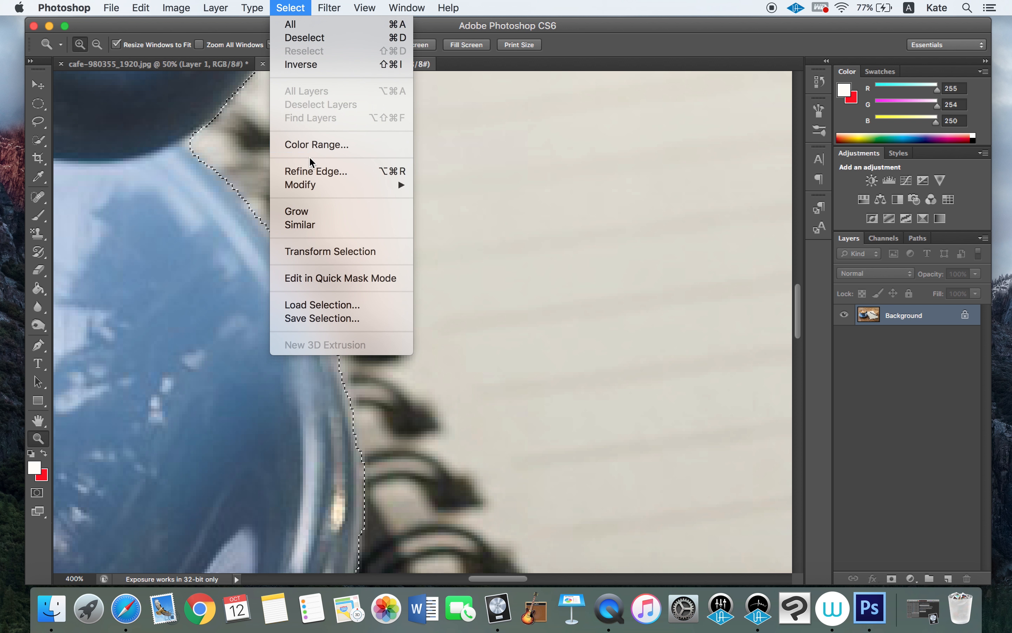
mouse_move(308, 189)
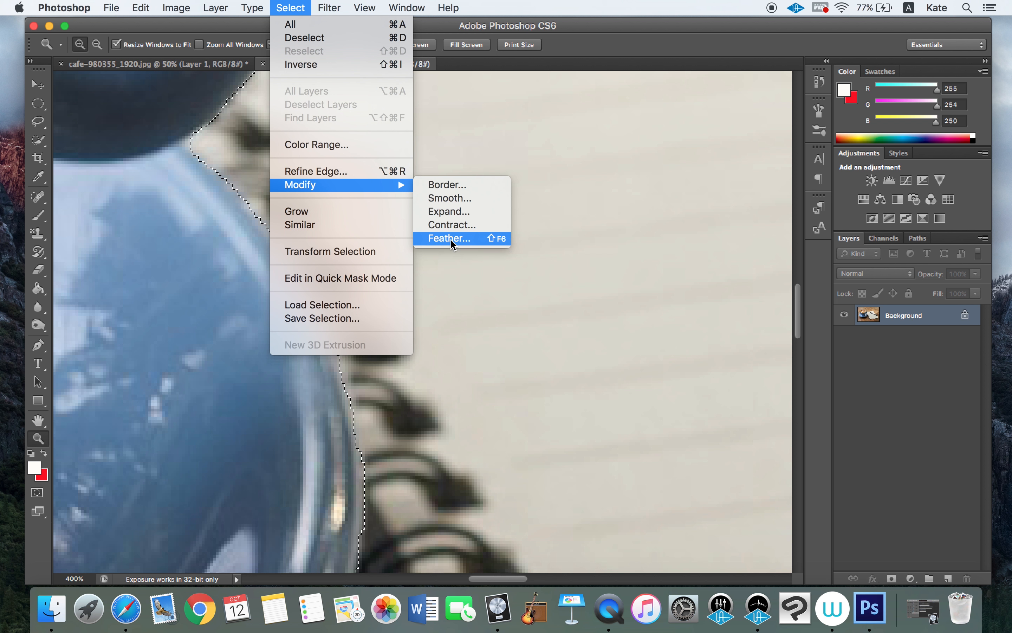
click(467, 239)
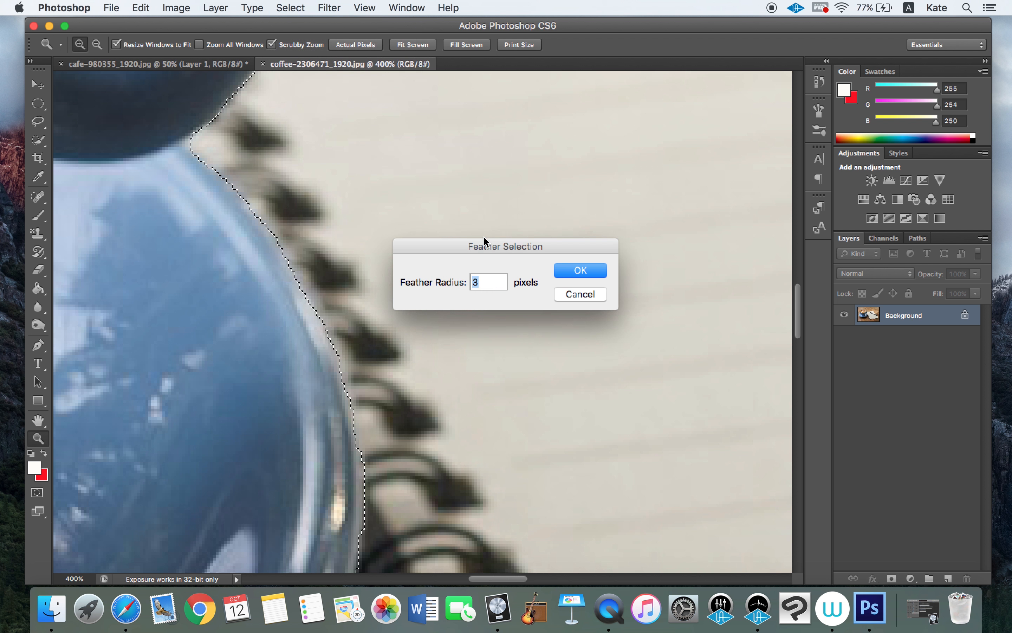
key(BackSpace)
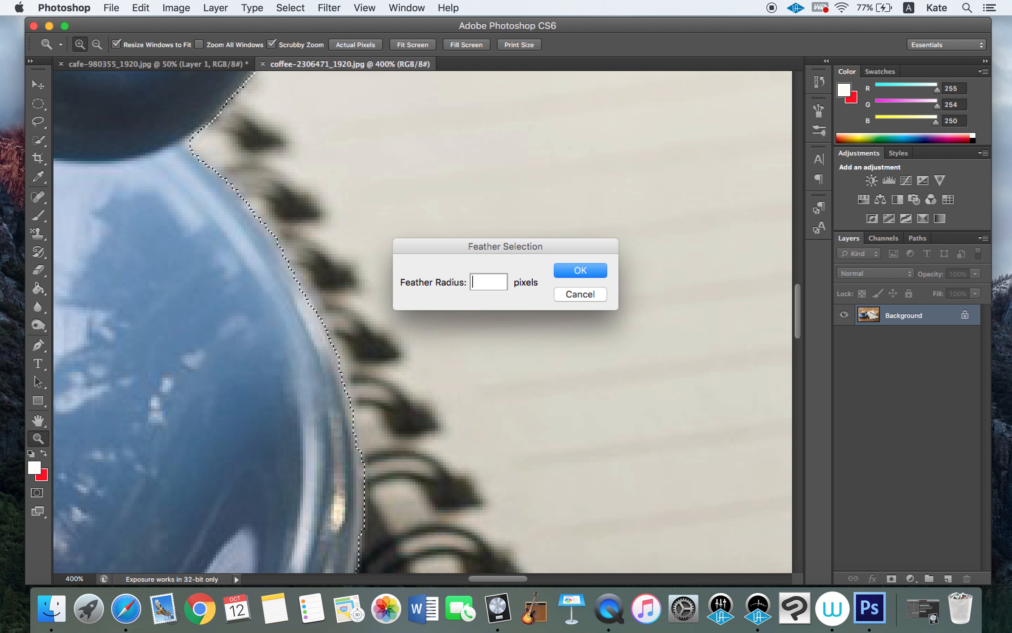
text(5)
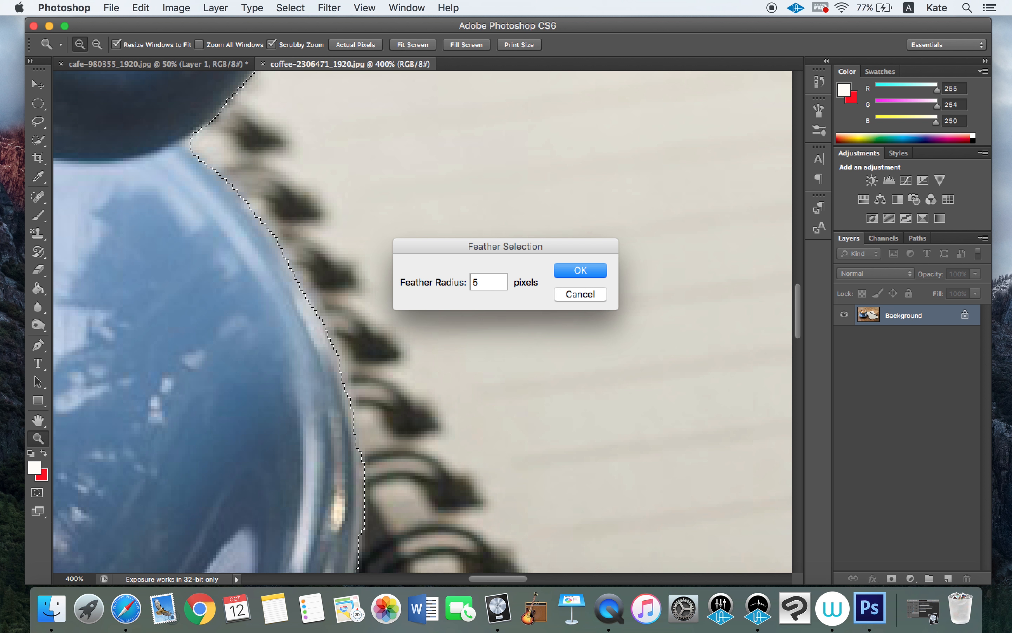
key(Return)
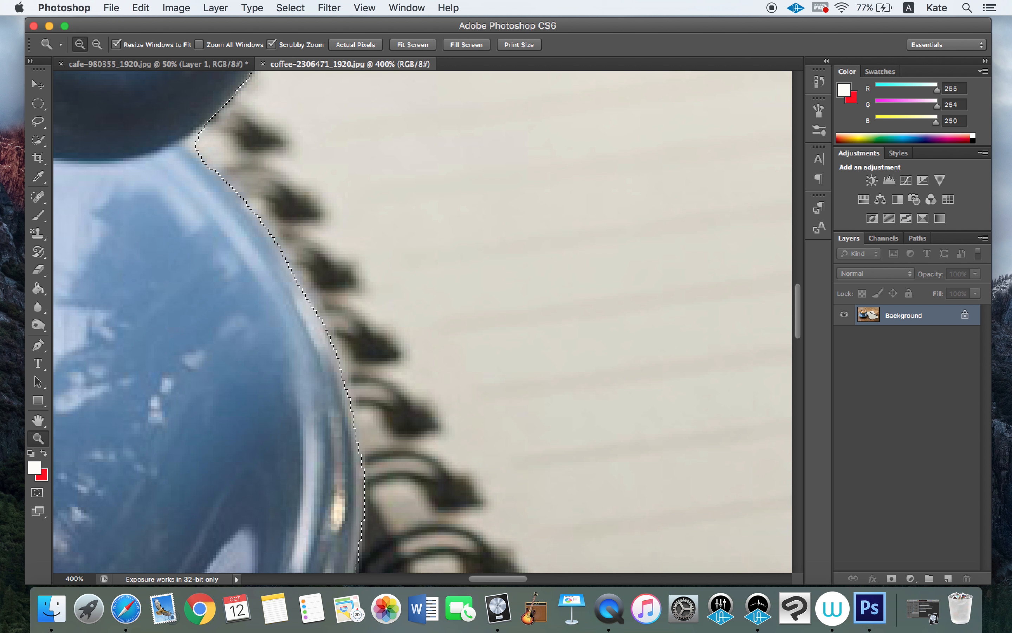
key(super+z)
Feather the cup and saucer selection by 12 pixels and subtract the notch where the handle meets the saucer
click(292, 8)
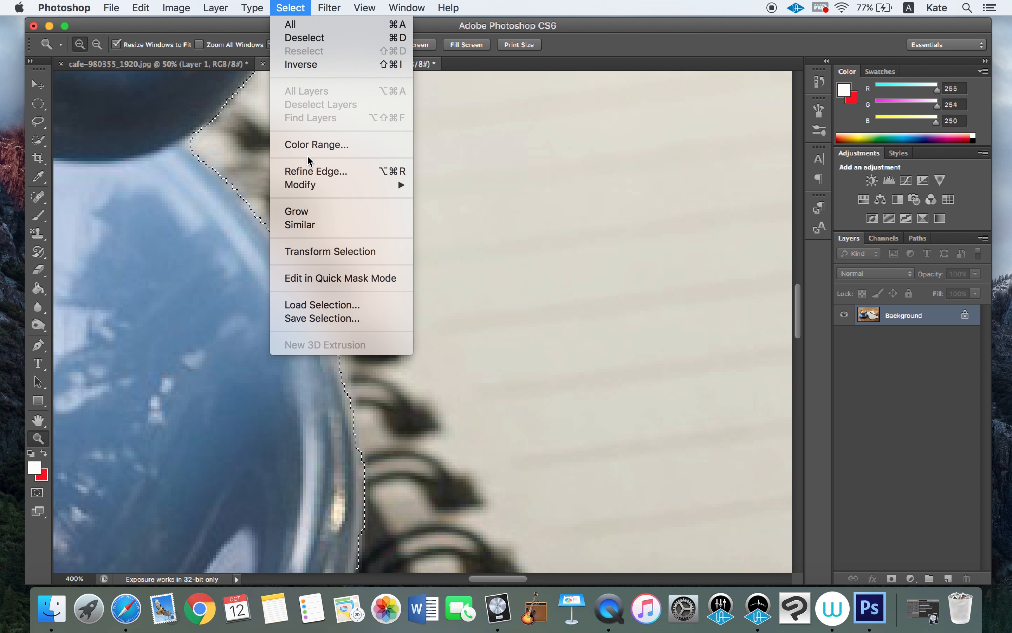
mouse_move(389, 185)
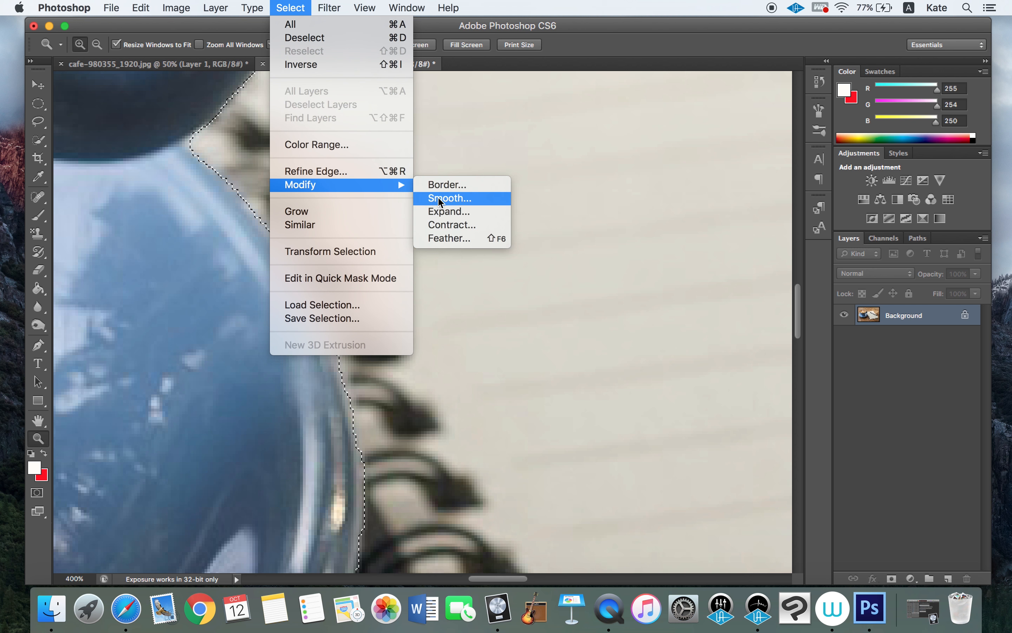
click(446, 238)
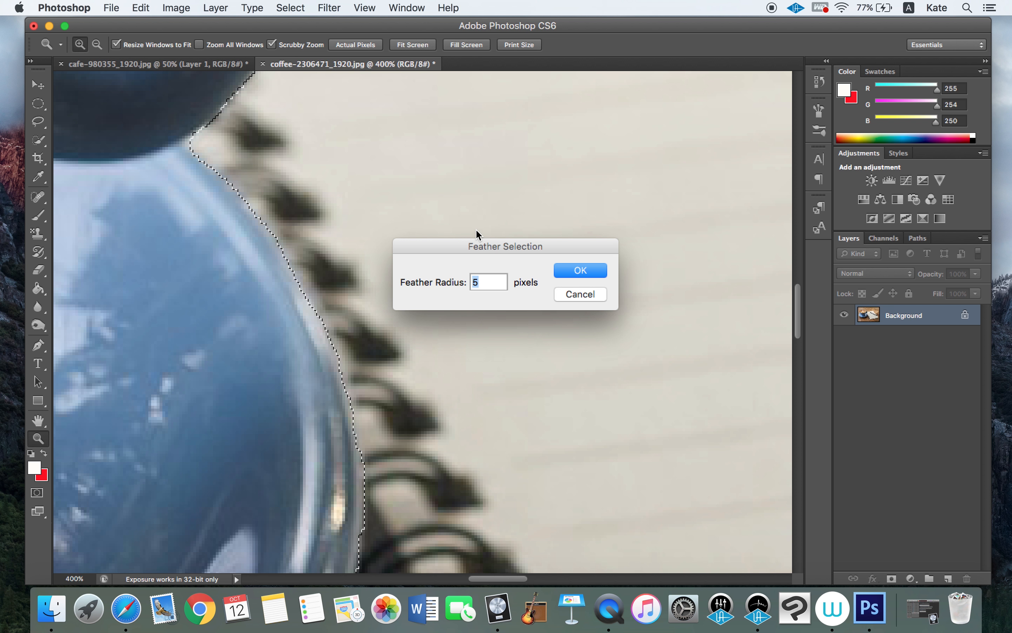
text(12)
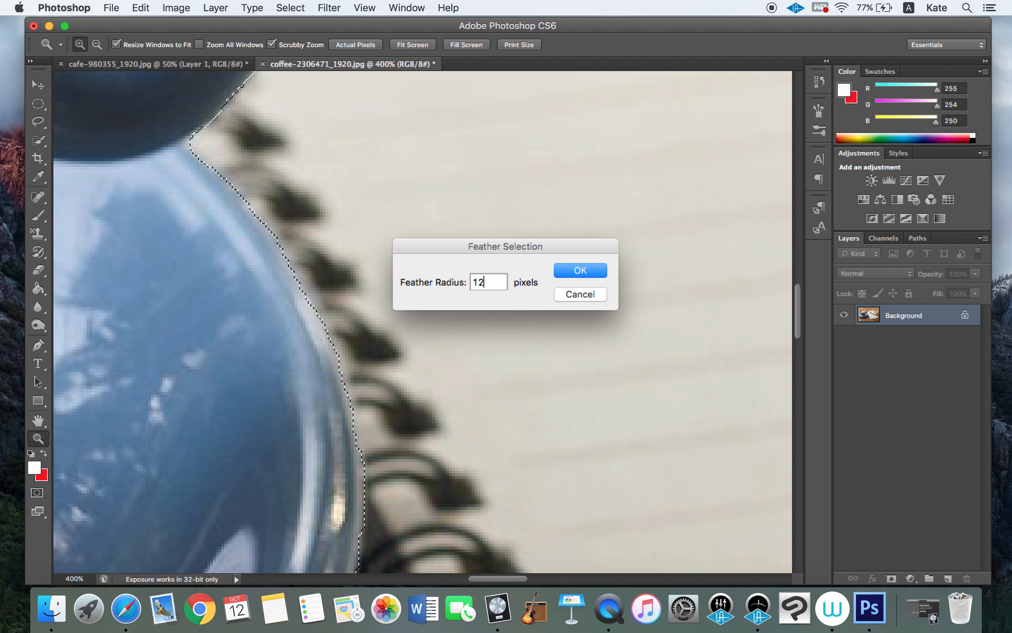
key(Return)
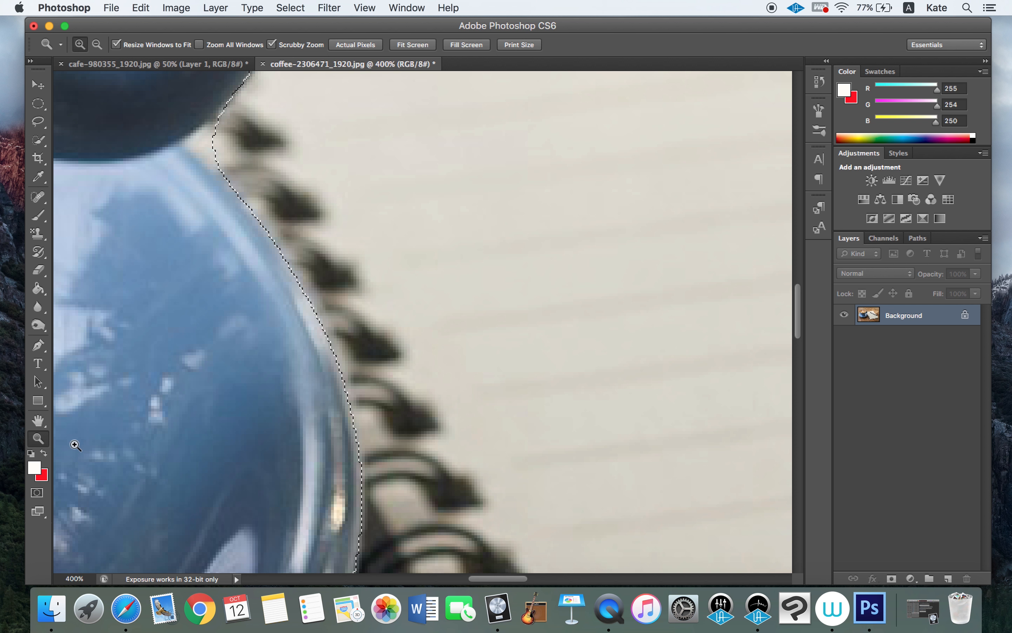
key(w)
scroll(463, 309, up, 5)
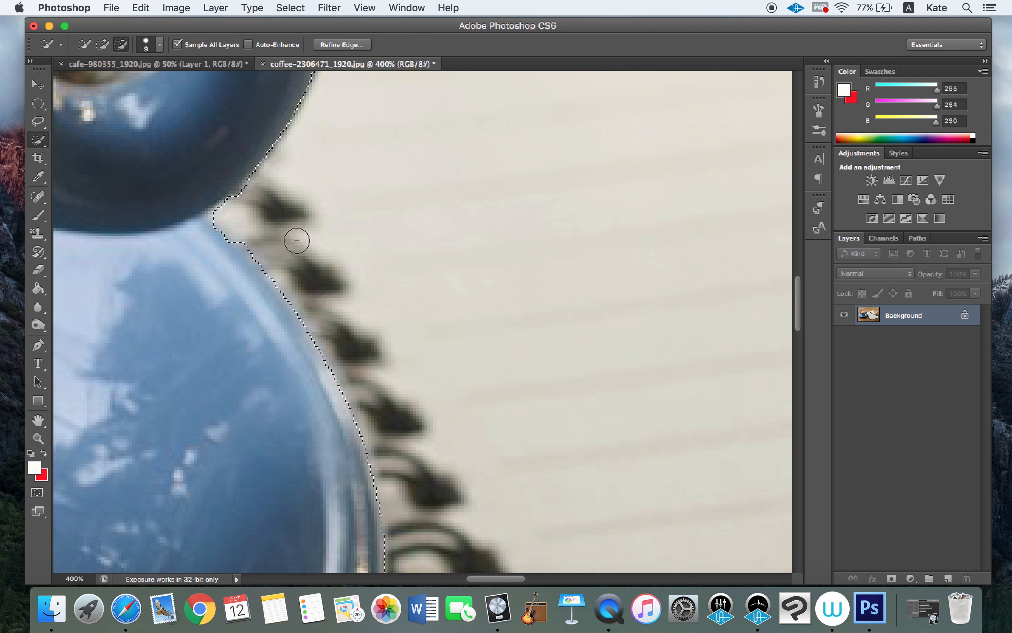
Copy the feathered cup and saucer selection onto a new layer and hide the Background layer
key(z)
alt+click(378, 309)
alt+click(377, 309)
alt+click(377, 309)
alt+click(377, 309)
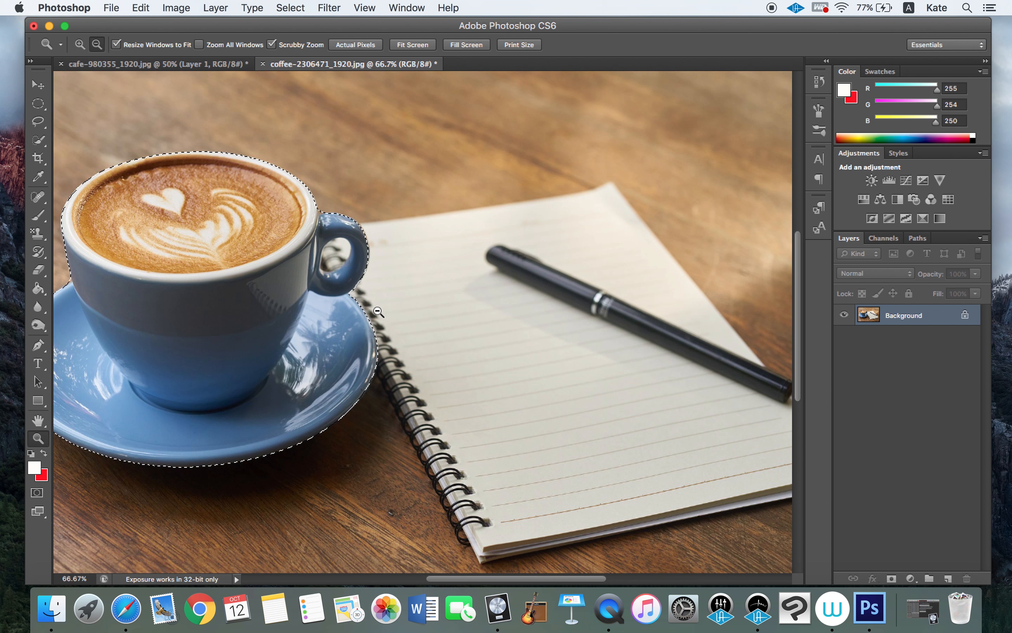
alt+click(377, 310)
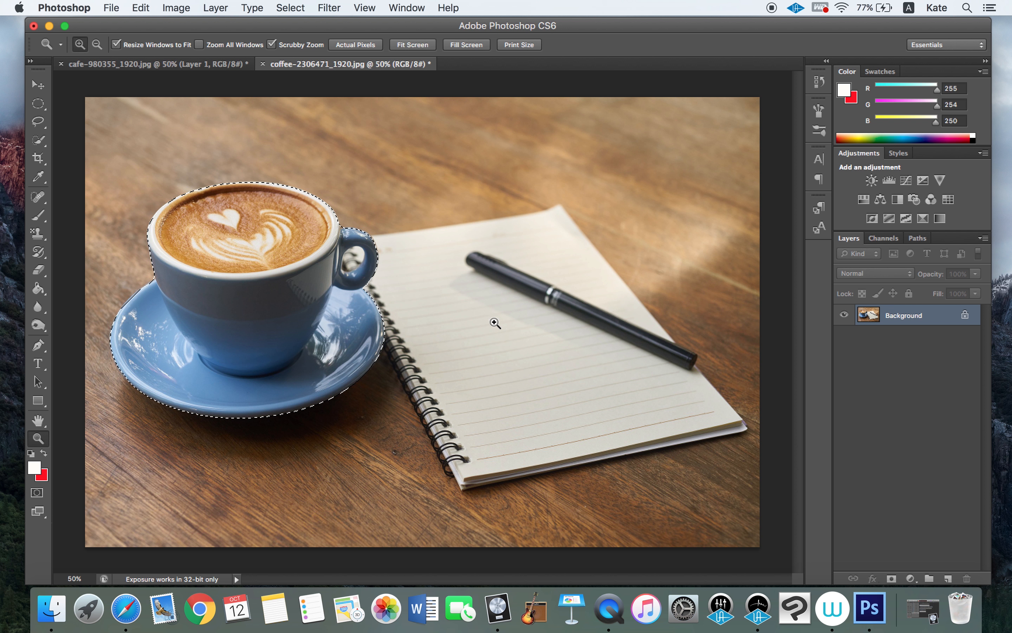
key(super+j)
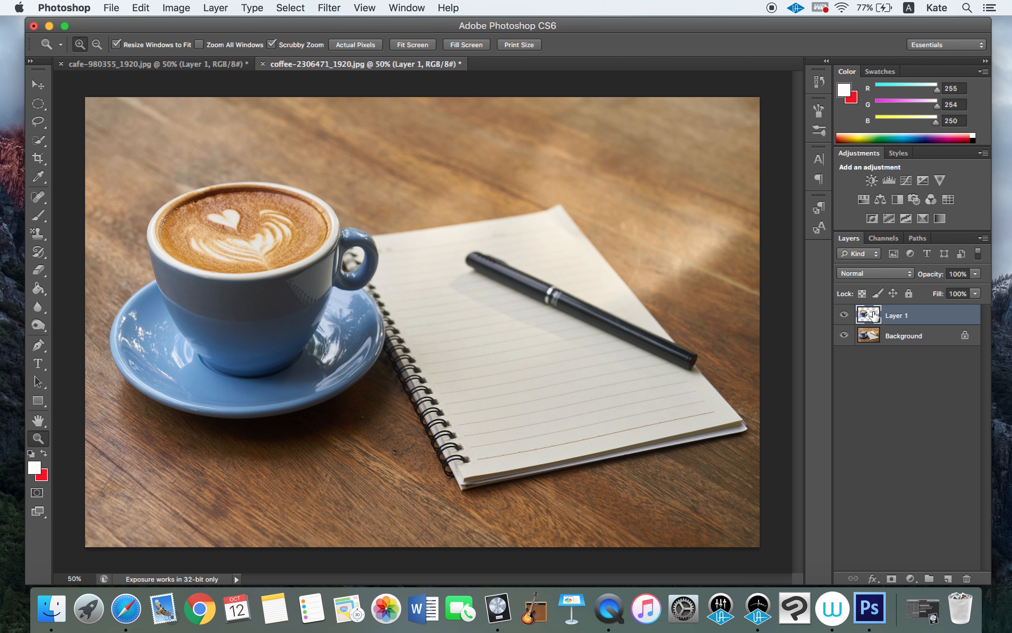
click(845, 337)
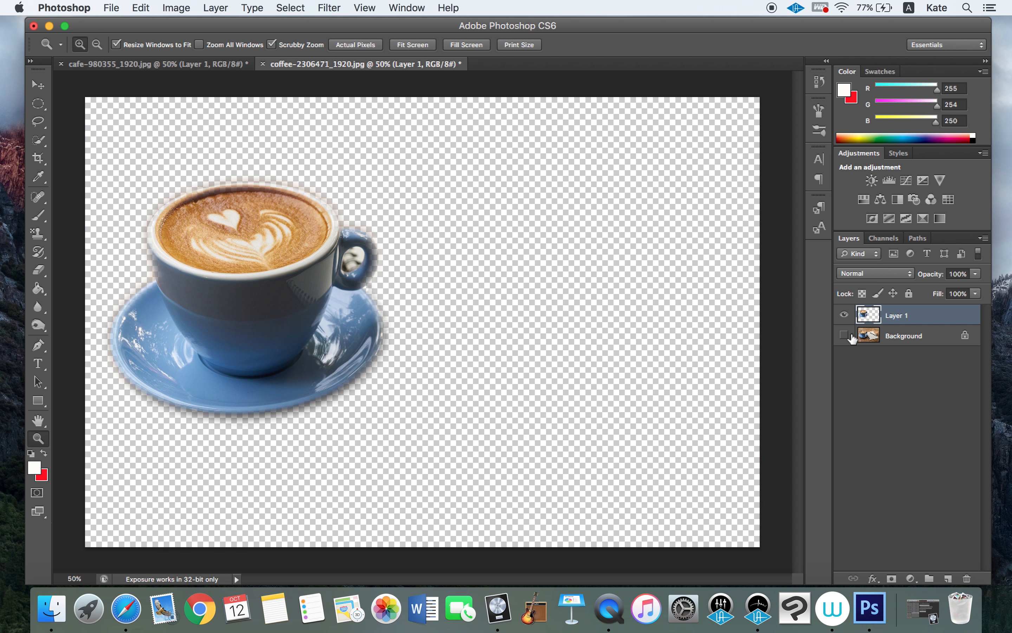
Move the cup and saucer cutout to the middle of the canvas
click(38, 86)
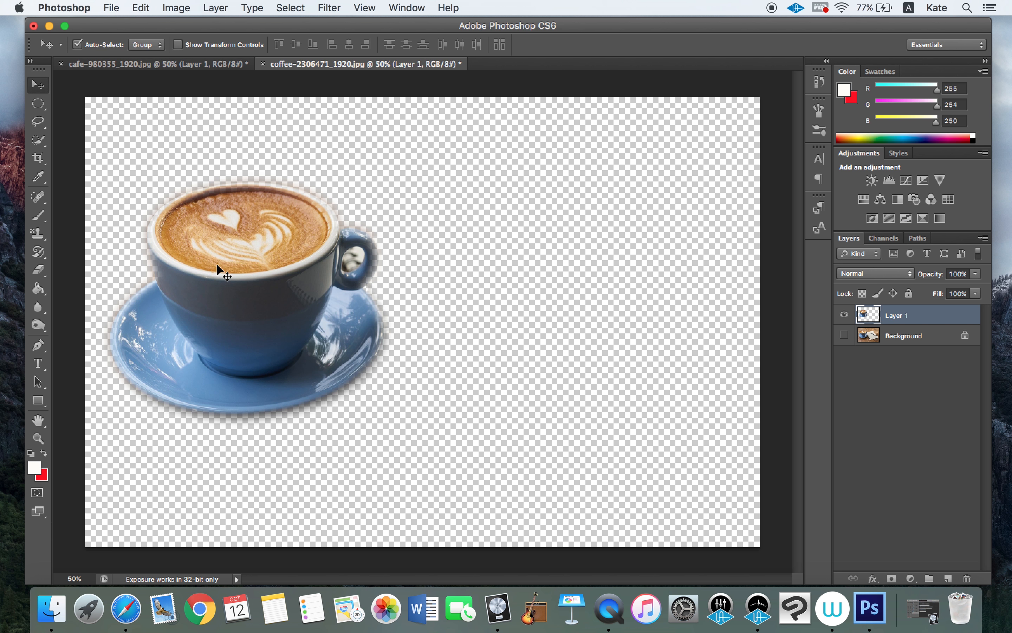
drag(217, 267, 397, 272)
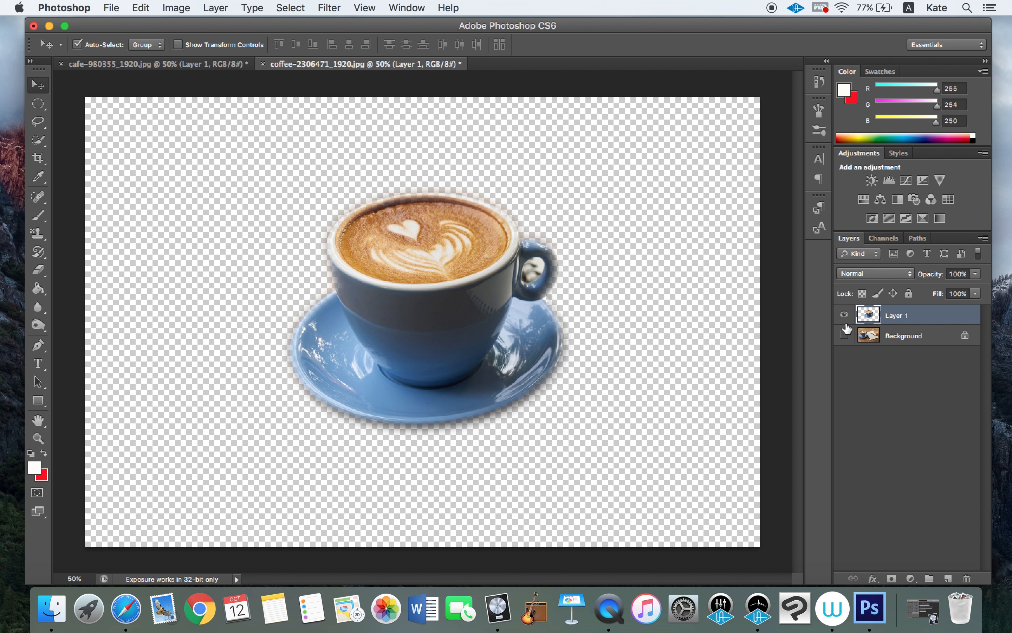
Try a new layer filled with the off-white foreground color as a backdrop beneath the cup layer
click(948, 579)
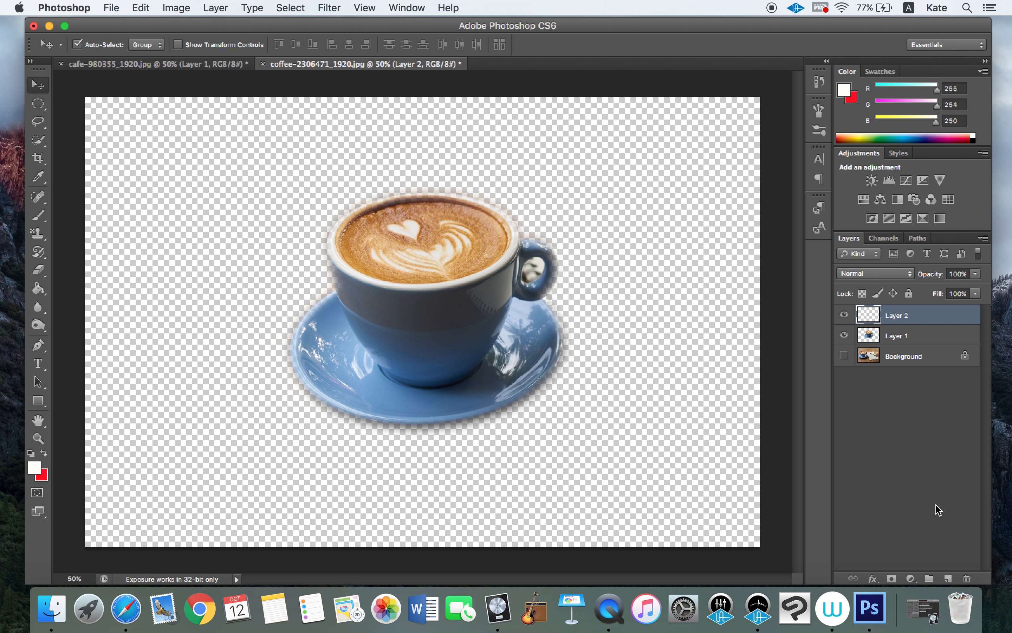
key(g)
click(42, 294)
click(645, 277)
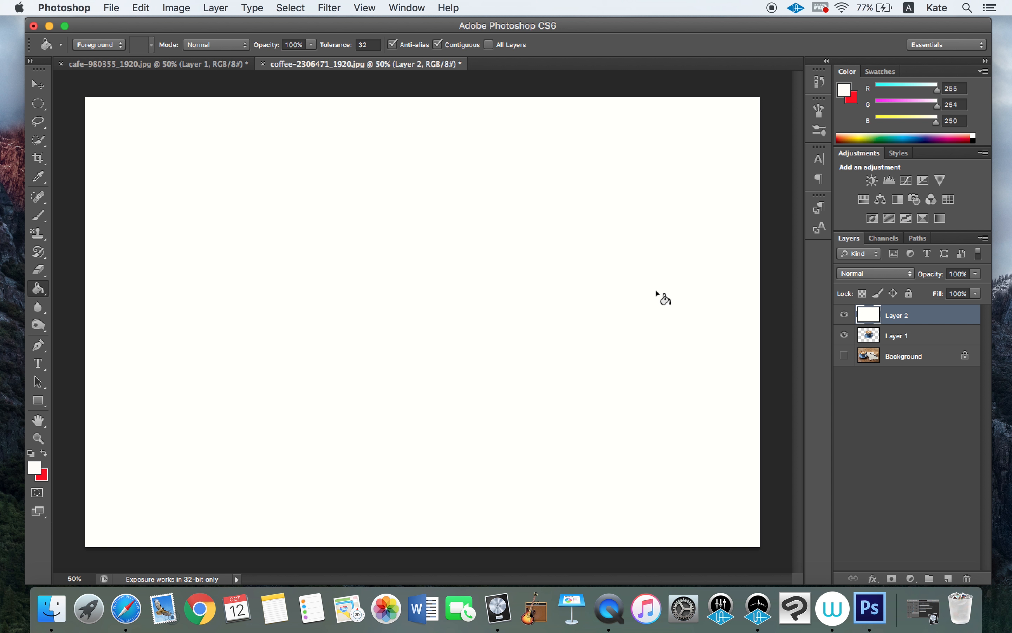
click(38, 85)
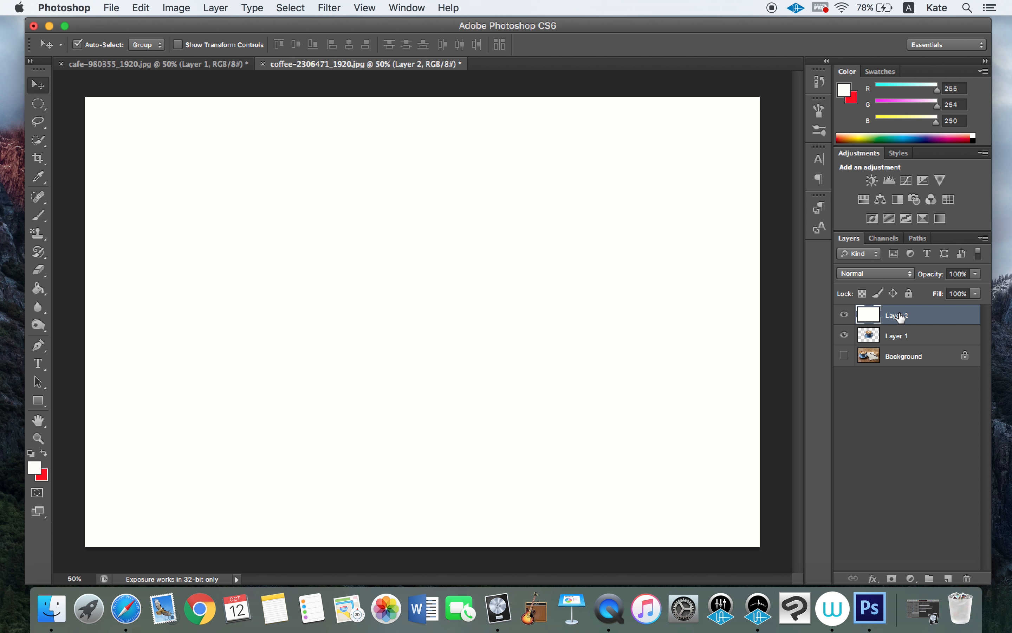
drag(901, 319, 905, 343)
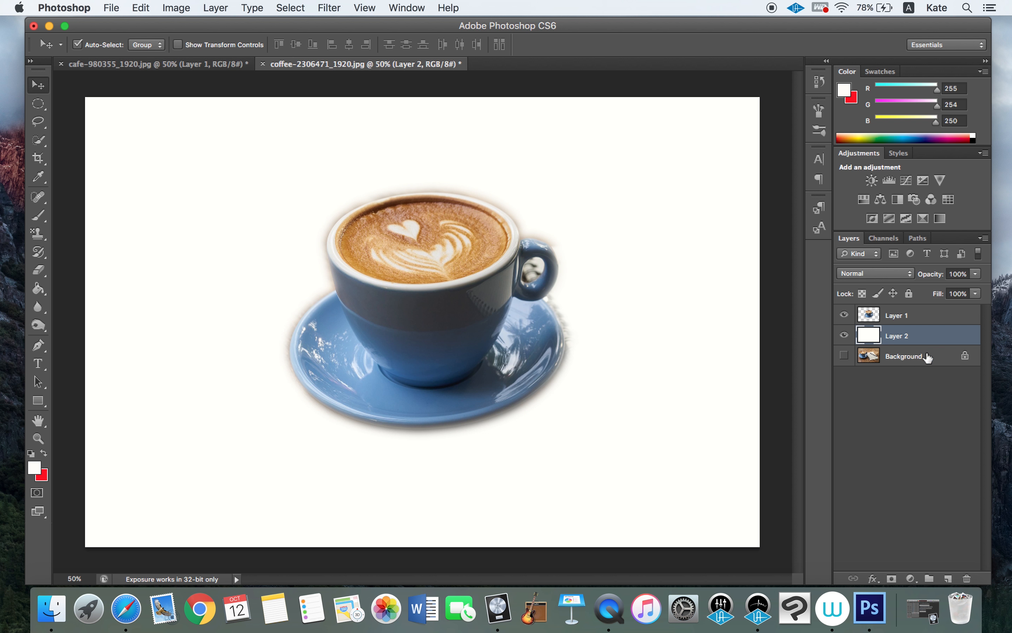
key(Delete)
Add a Solid Color fill layer in pale pink f7dff3 between the cup layer and the Background
click(911, 578)
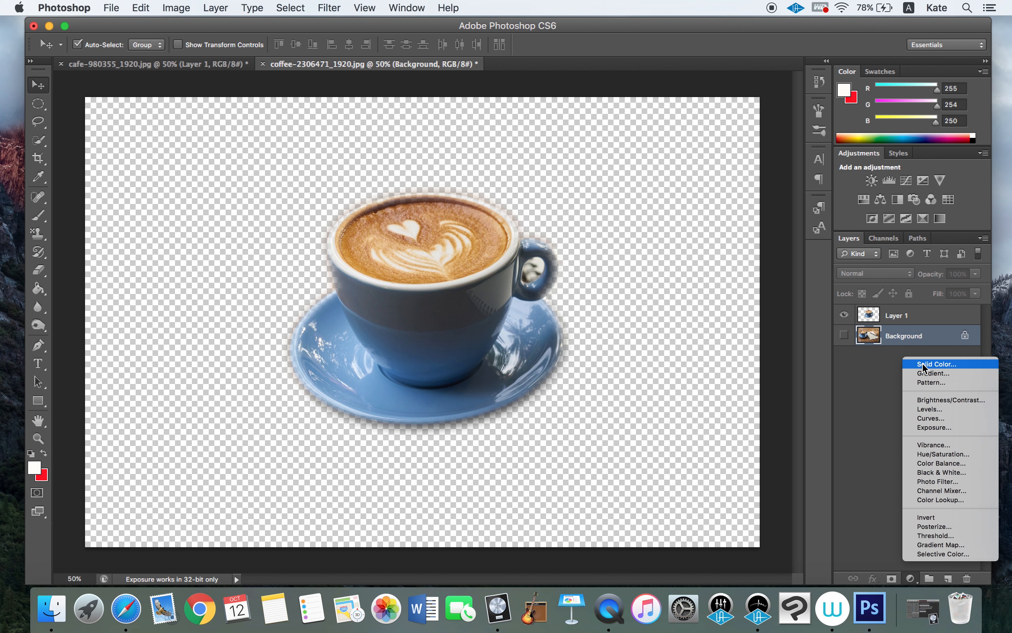
click(925, 367)
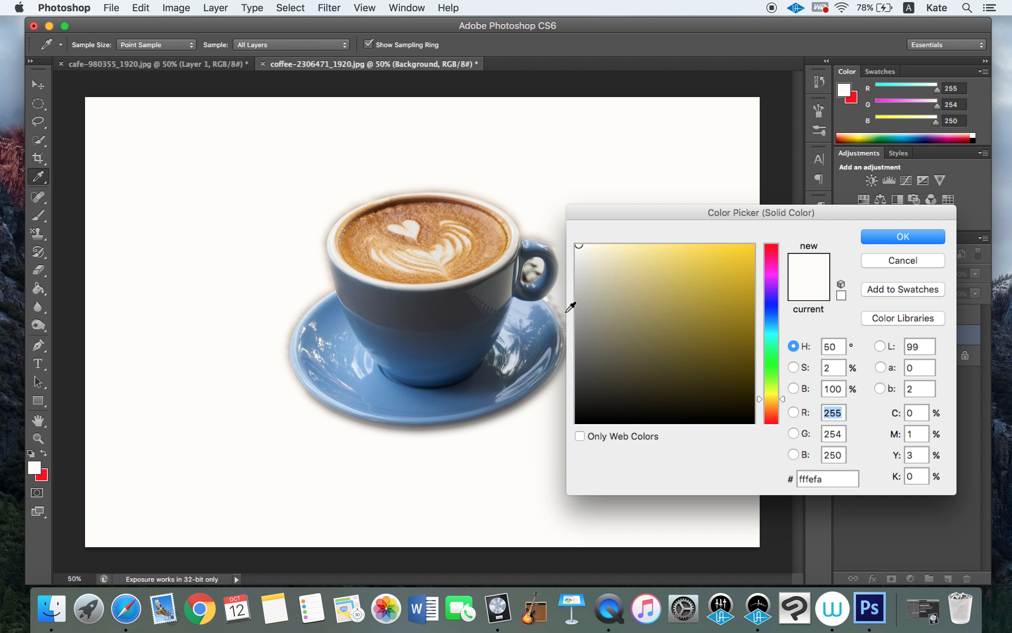
click(578, 279)
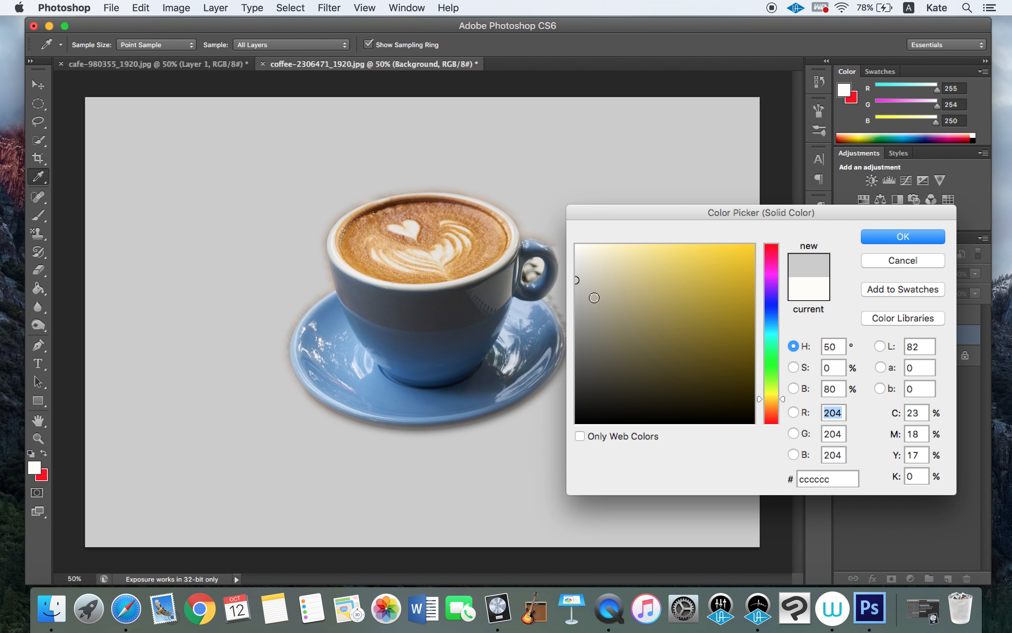
click(593, 250)
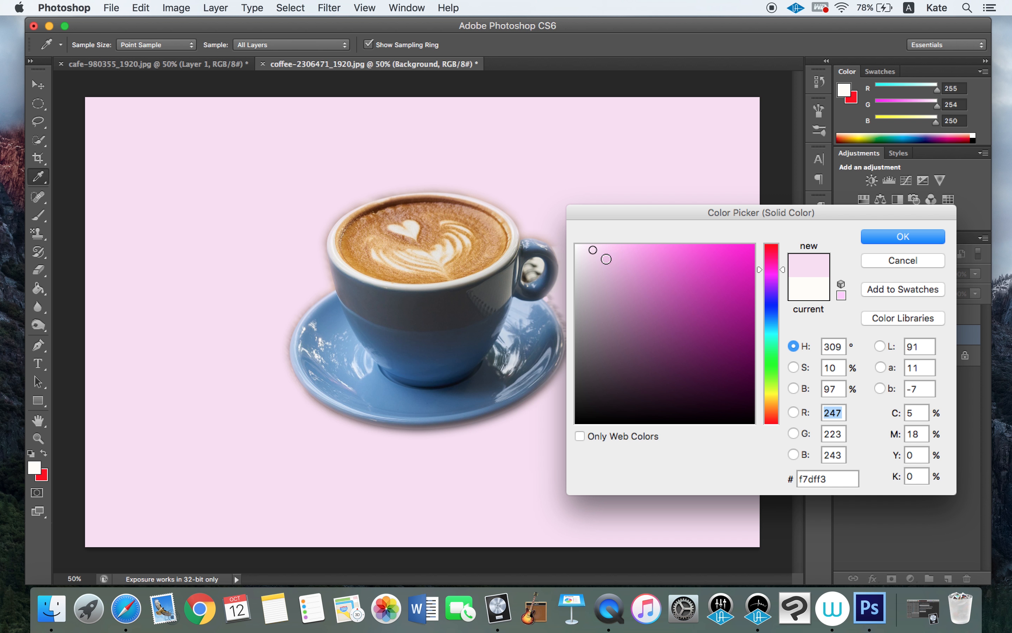
click(900, 237)
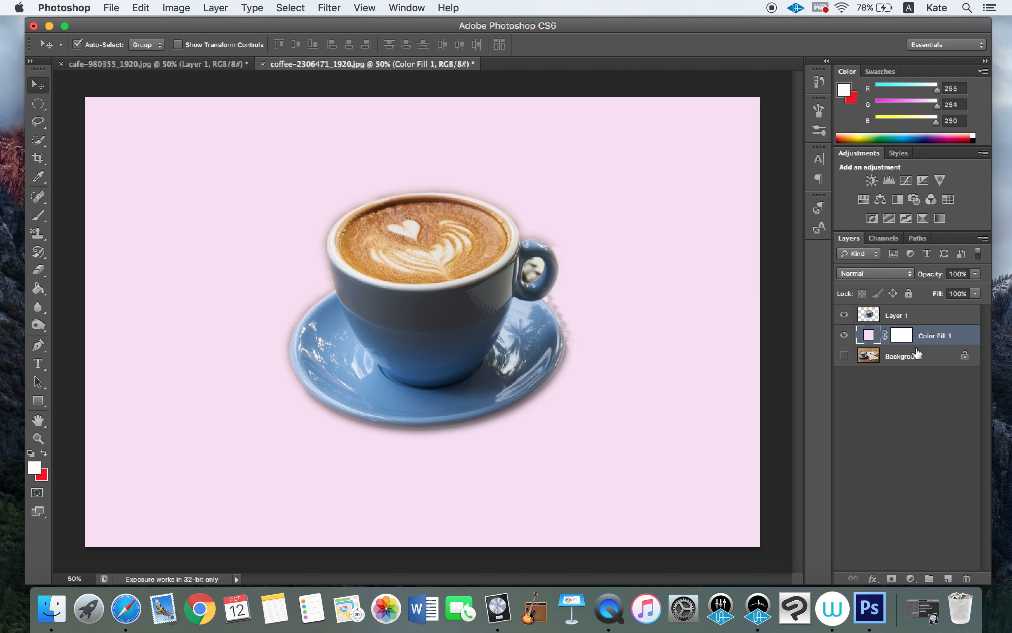
Compare the original photo with the cup cutout on the pink fill by toggling layer visibility
alt+click(844, 355)
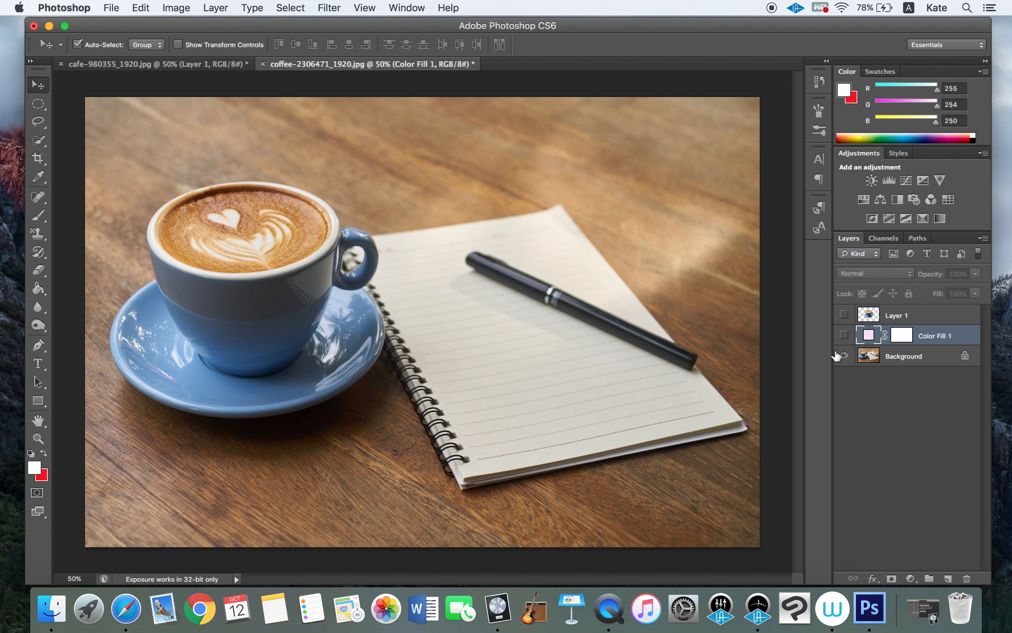
click(844, 356)
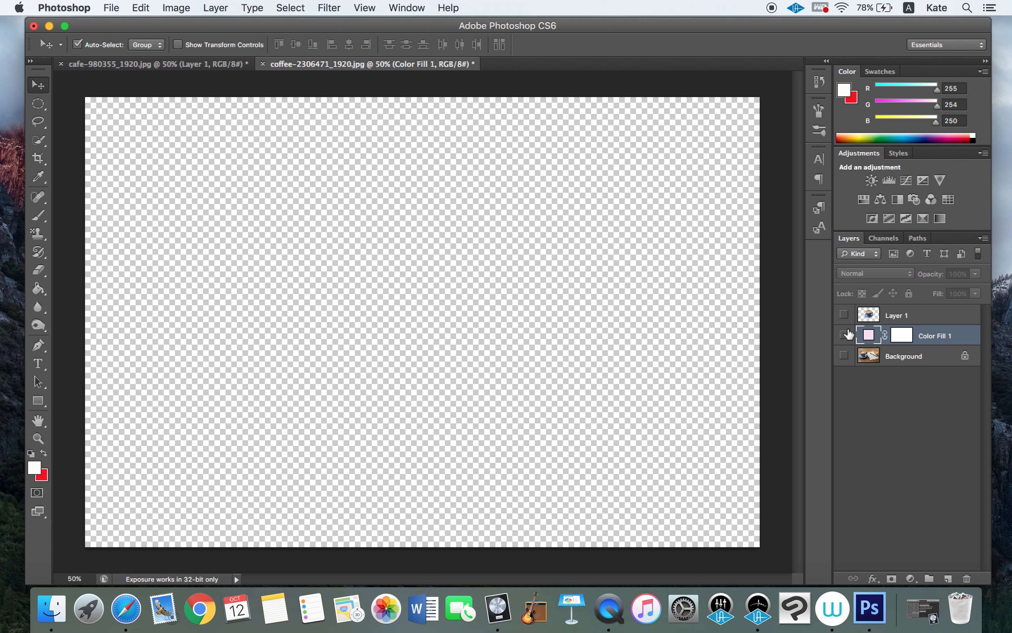
click(844, 335)
click(844, 314)
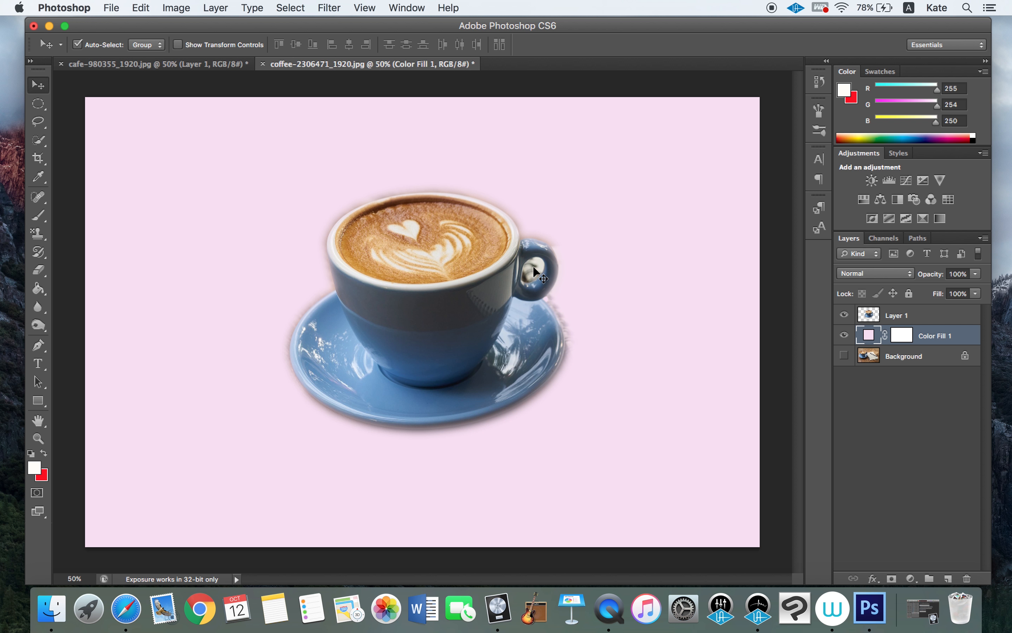
On the cup layer, clear the leftover background inside the handle and select the notebook fringe along the saucer's rim
click(894, 320)
key(w)
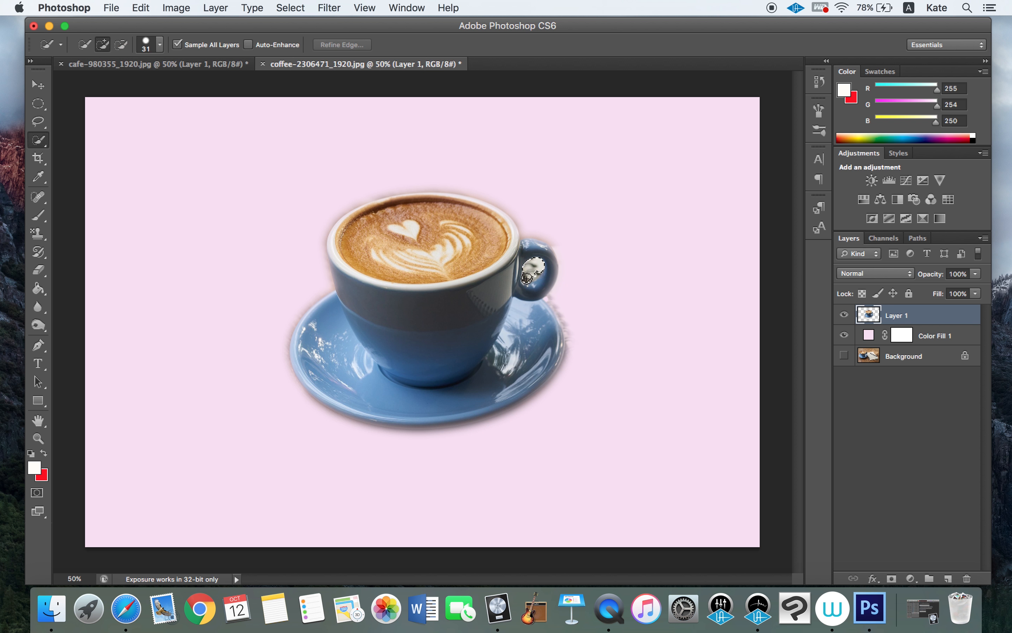
click(534, 273)
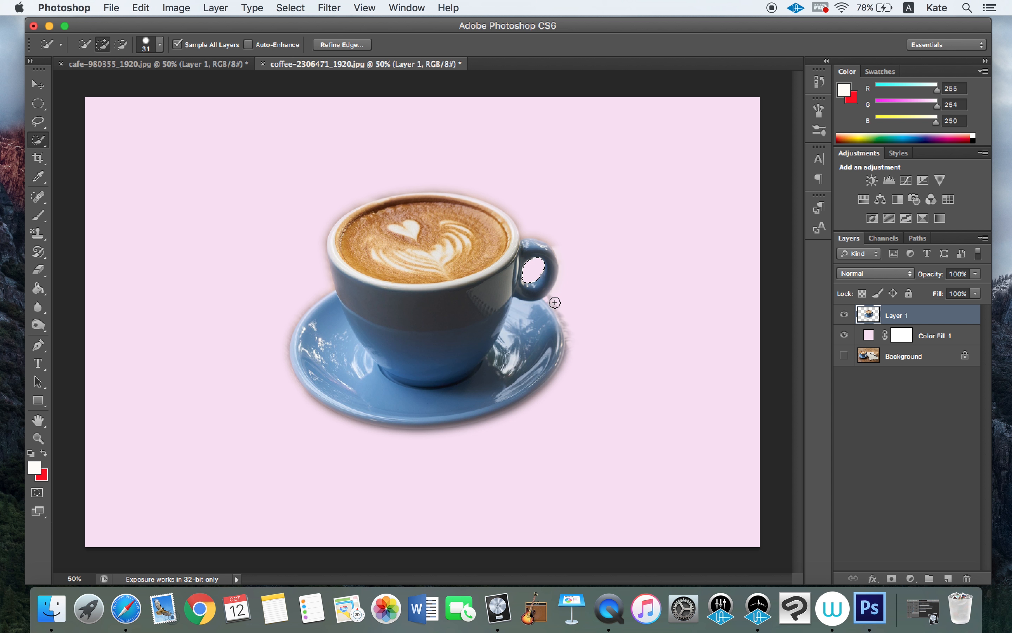
drag(551, 296, 571, 336)
key(alt)
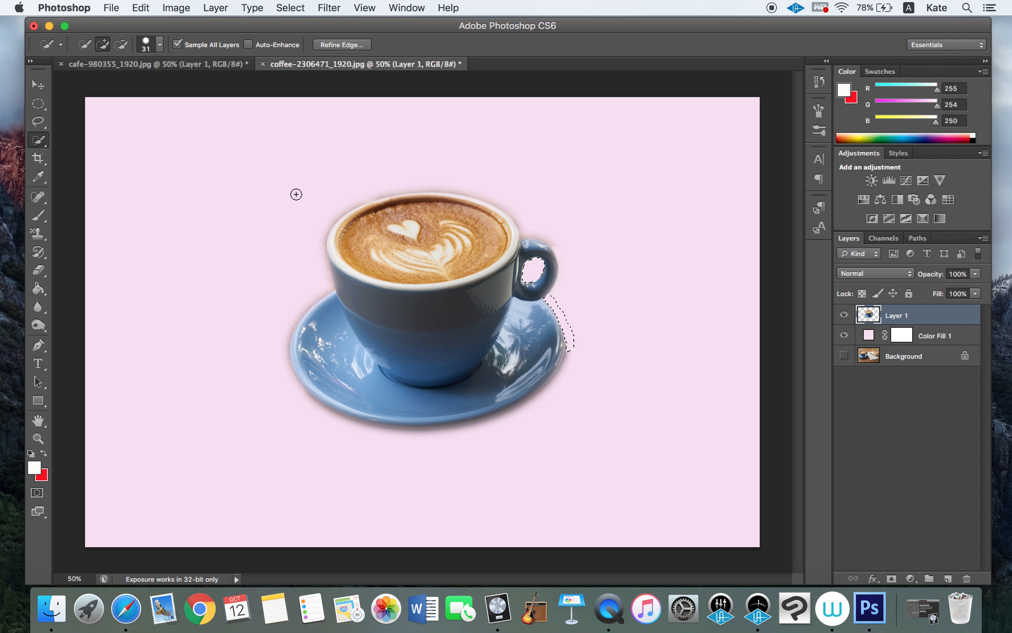
Deselect the area along the saucer's rim and switch to the cafe-980355_1920.jpg document
key(super+d)
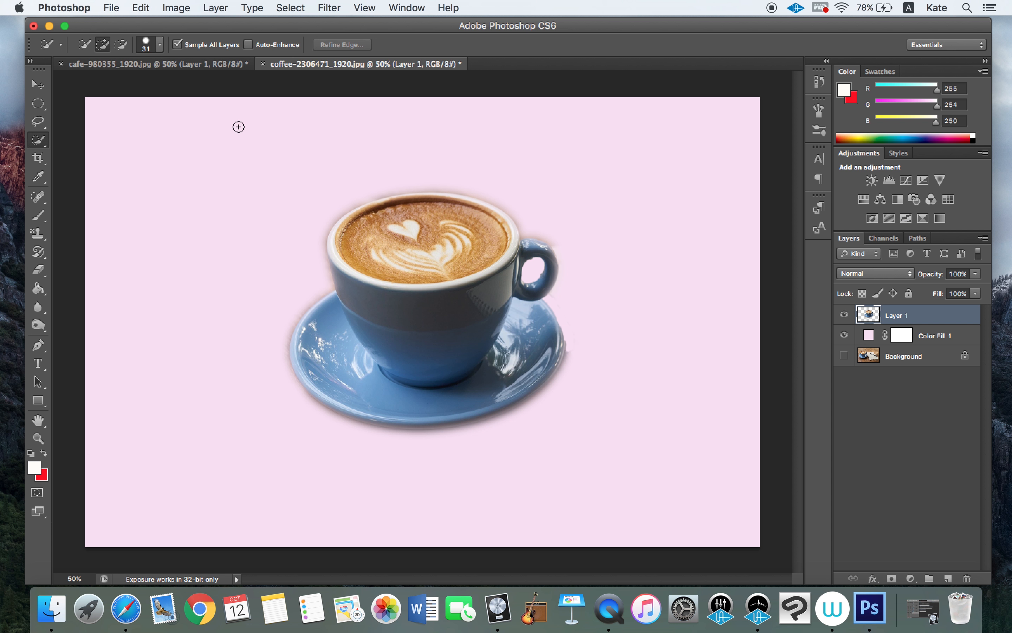
click(165, 66)
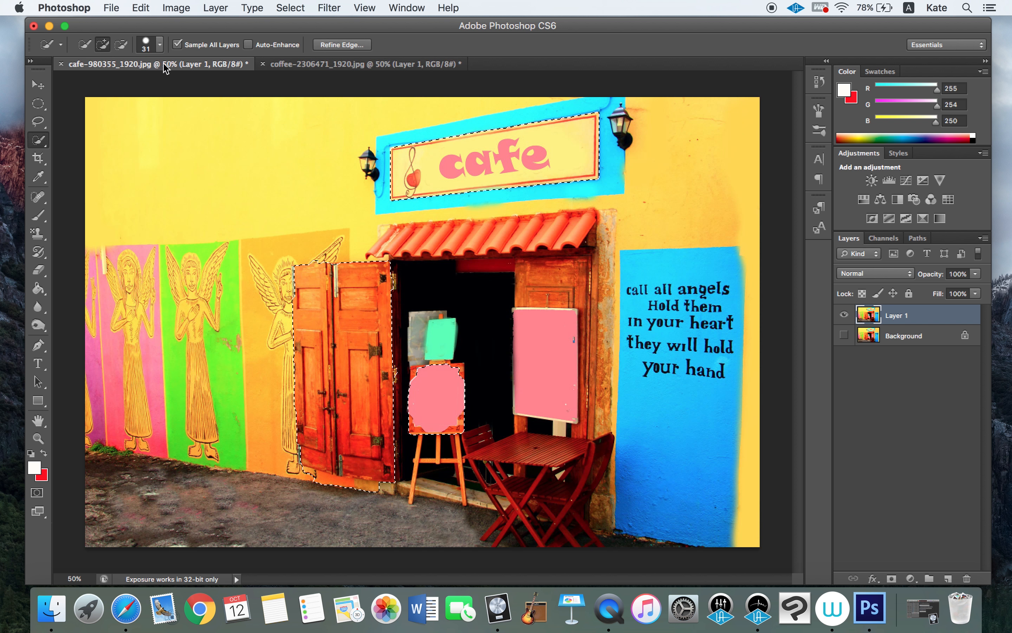
Replace the existing selections in the cafe photo with a Quick Selection of the angel figure on the green panel
click(38, 105)
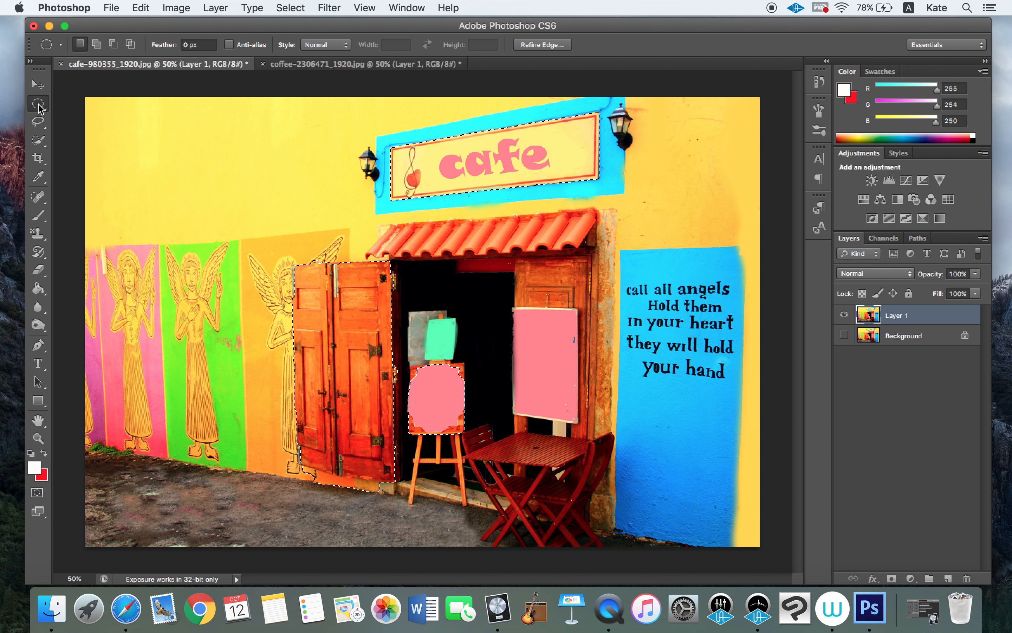
click(40, 108)
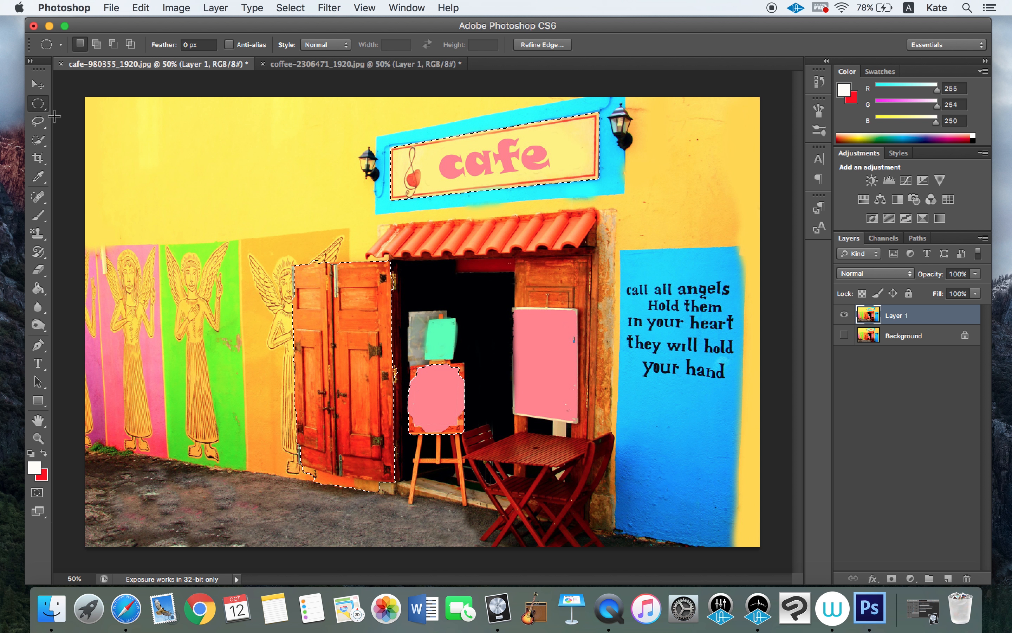
click(39, 139)
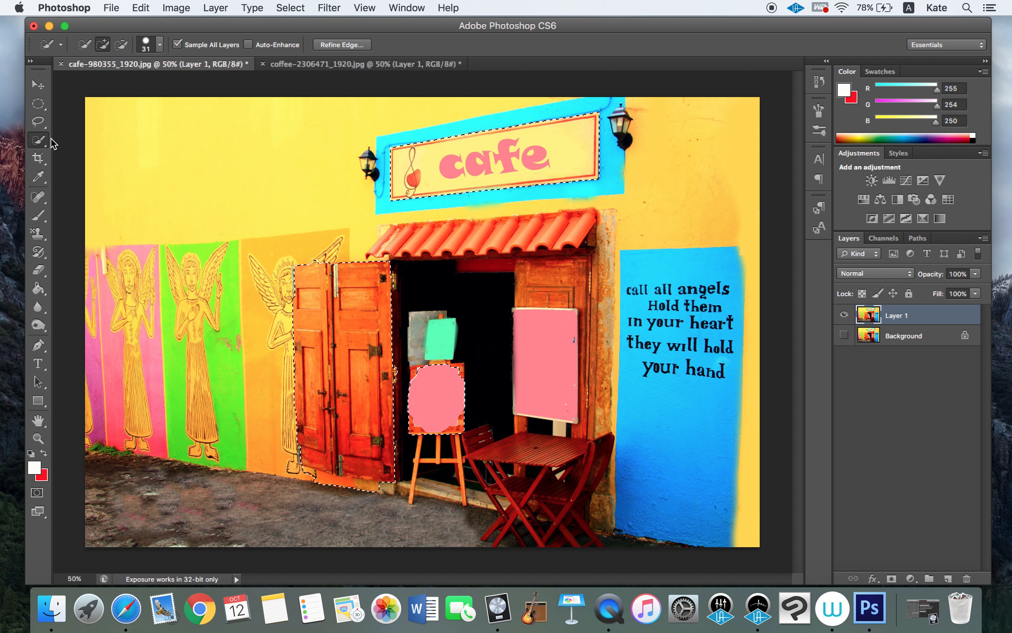
mouse_move(171, 250)
mouse_down()
mouse_move(201, 339)
mouse_move(211, 310)
mouse_up()
key(super+d)
drag(183, 264, 202, 377)
drag(200, 430, 212, 452)
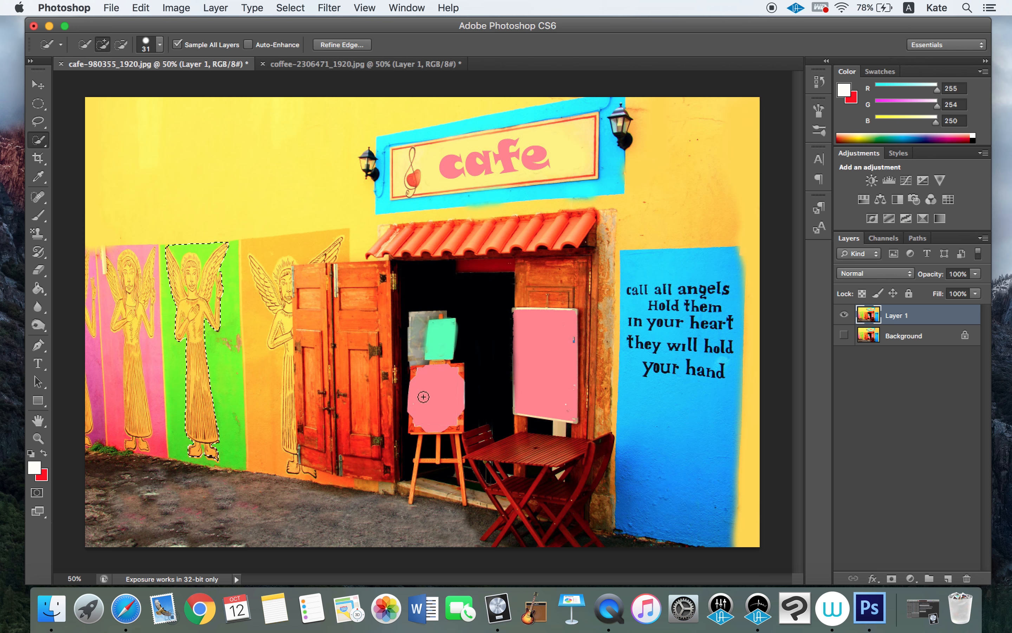
Add the turquoise board above the easel to the angel selection, subtracting the gray board behind it
drag(434, 346, 418, 339)
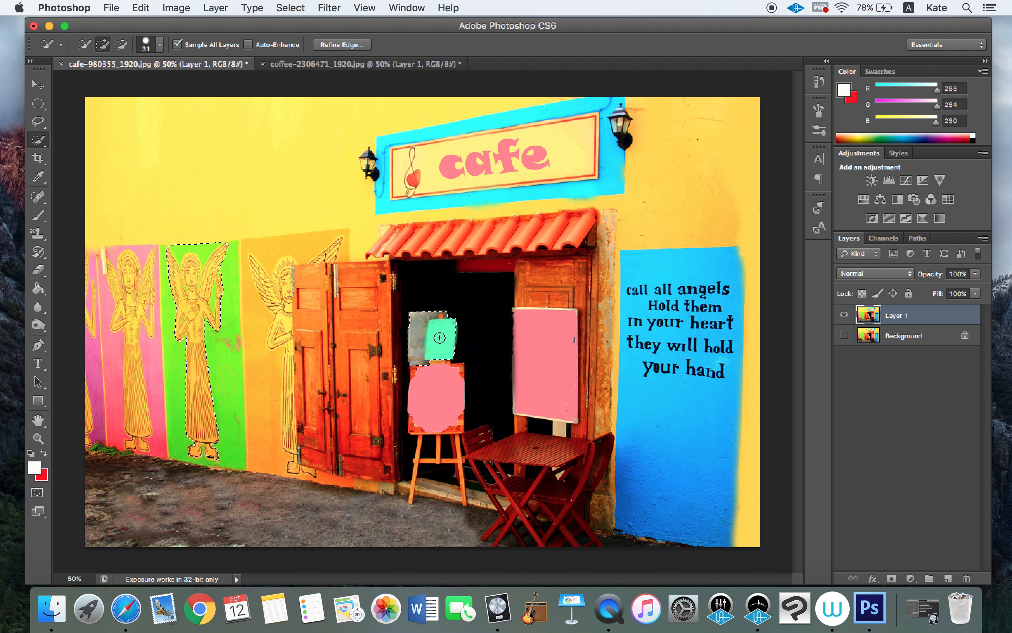
key(alt)
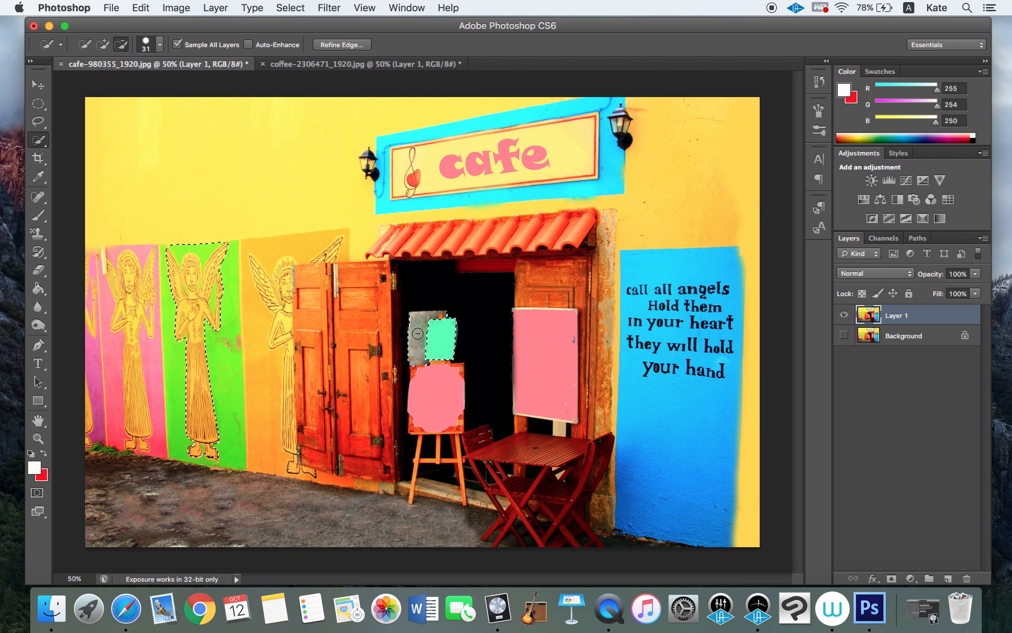
mouse_move(404, 353)
mouse_down()
mouse_move(404, 324)
mouse_move(399, 370)
mouse_move(401, 324)
mouse_move(449, 311)
mouse_up()
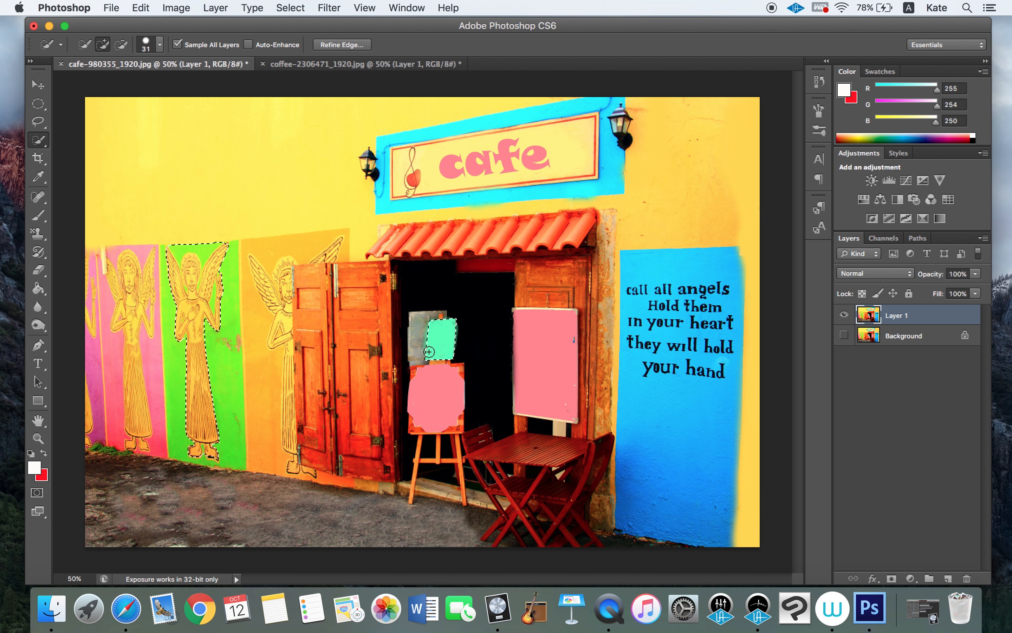